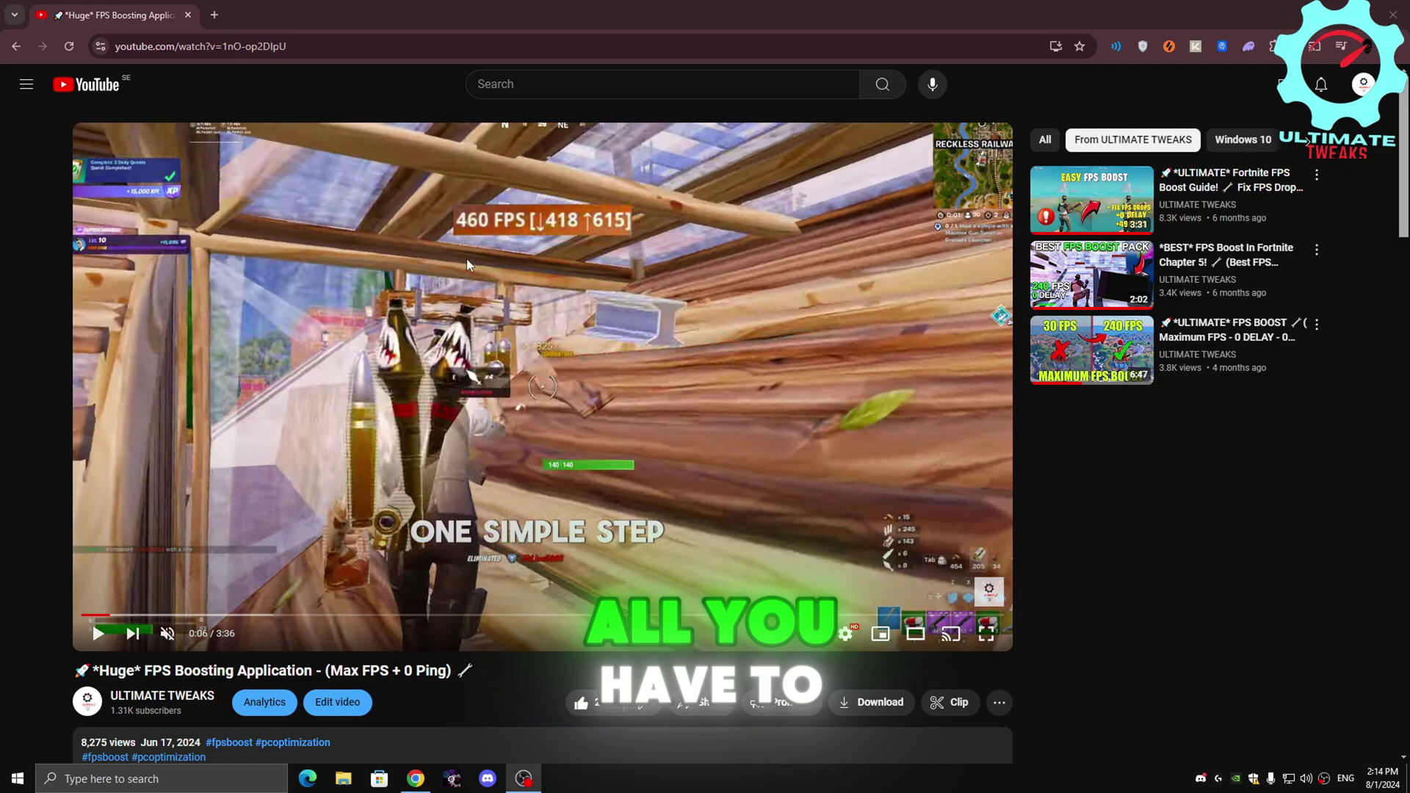
scroll(467, 259, "down", 4)
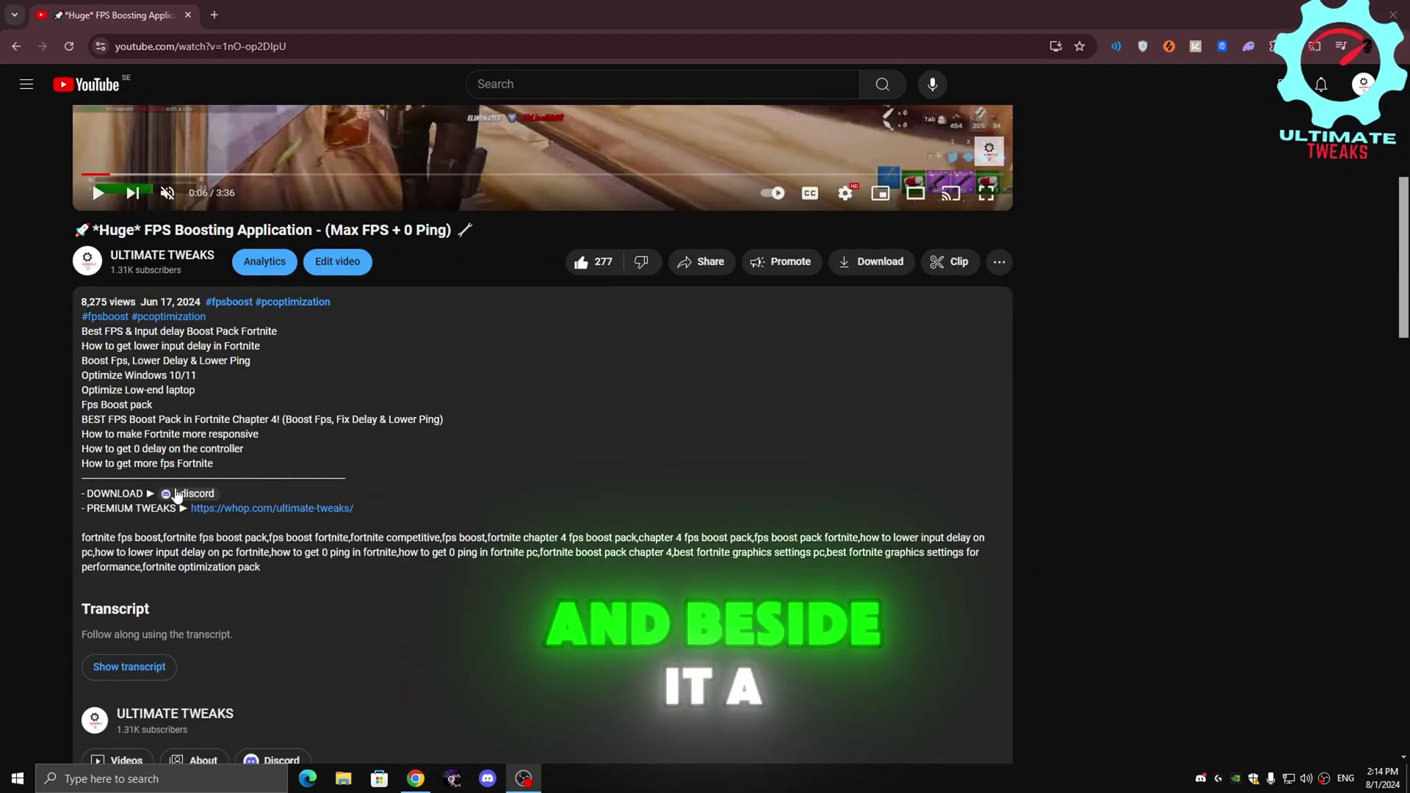
Step: Follow the Discord invite link from the video's description to reach the Ultimate Tweaks server
left_click(180, 492)
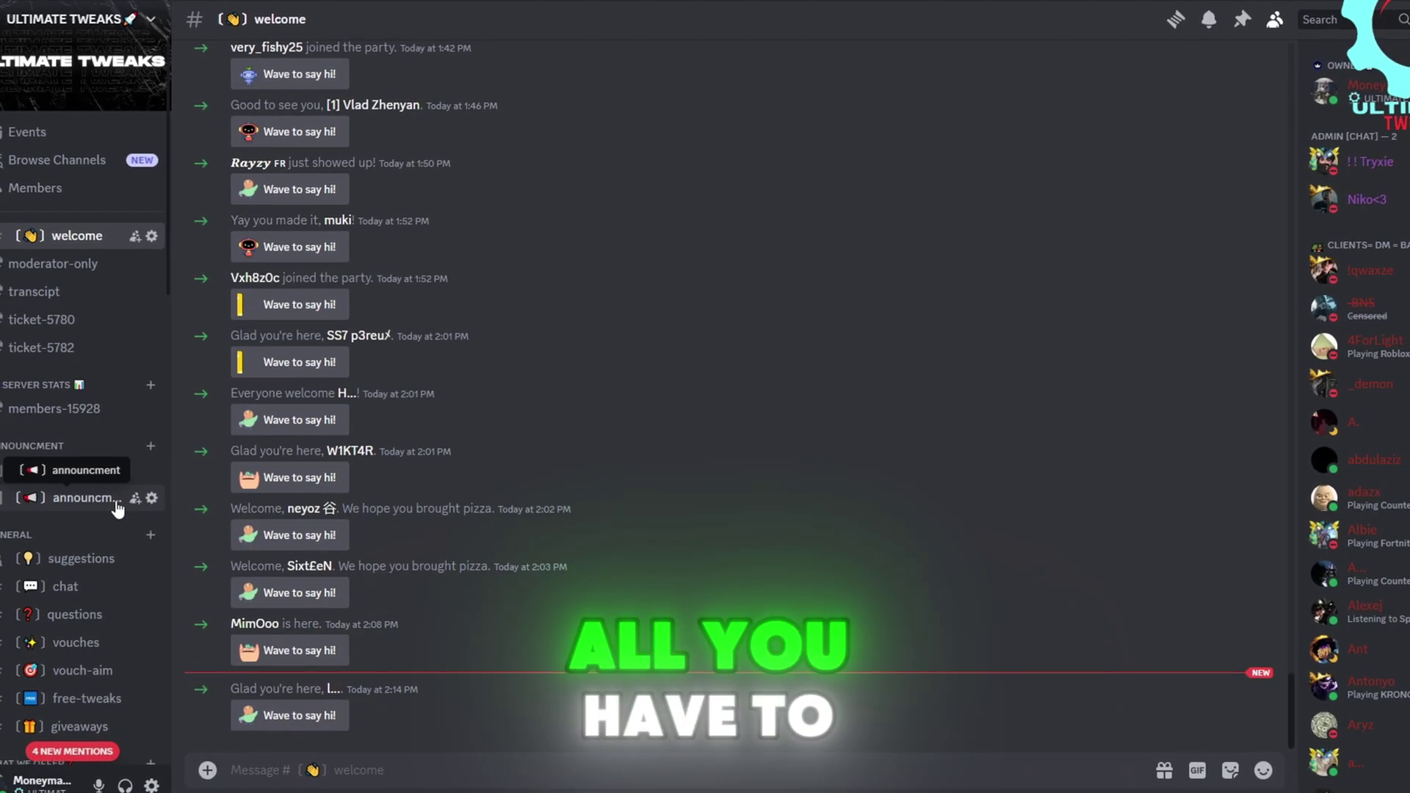
scroll(100, 518, "down", 2)
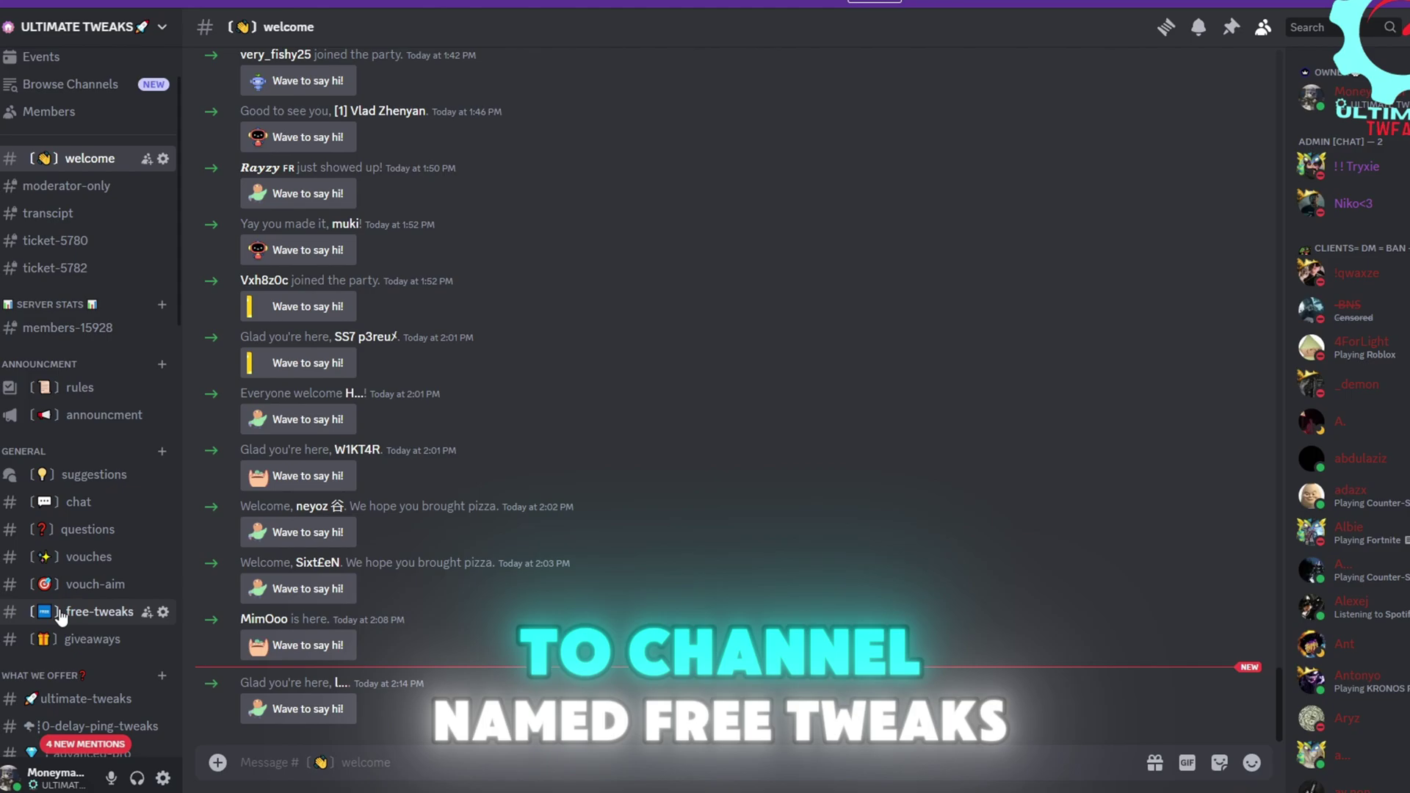
Step: From the free-tweaks channel, follow the drive.google.com link on the DOWNLOAD line
left_click(97, 612)
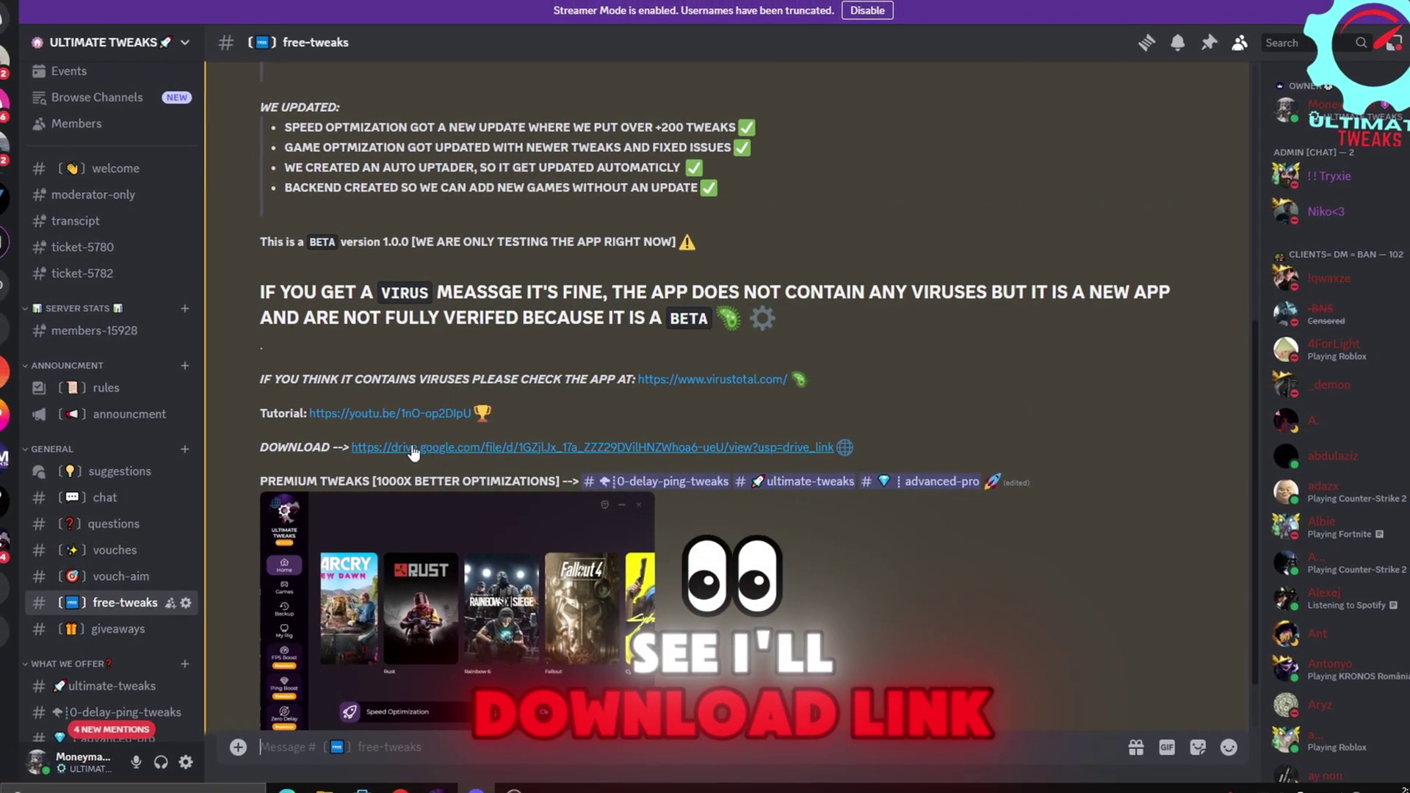
scroll(817, 318, "down", 2)
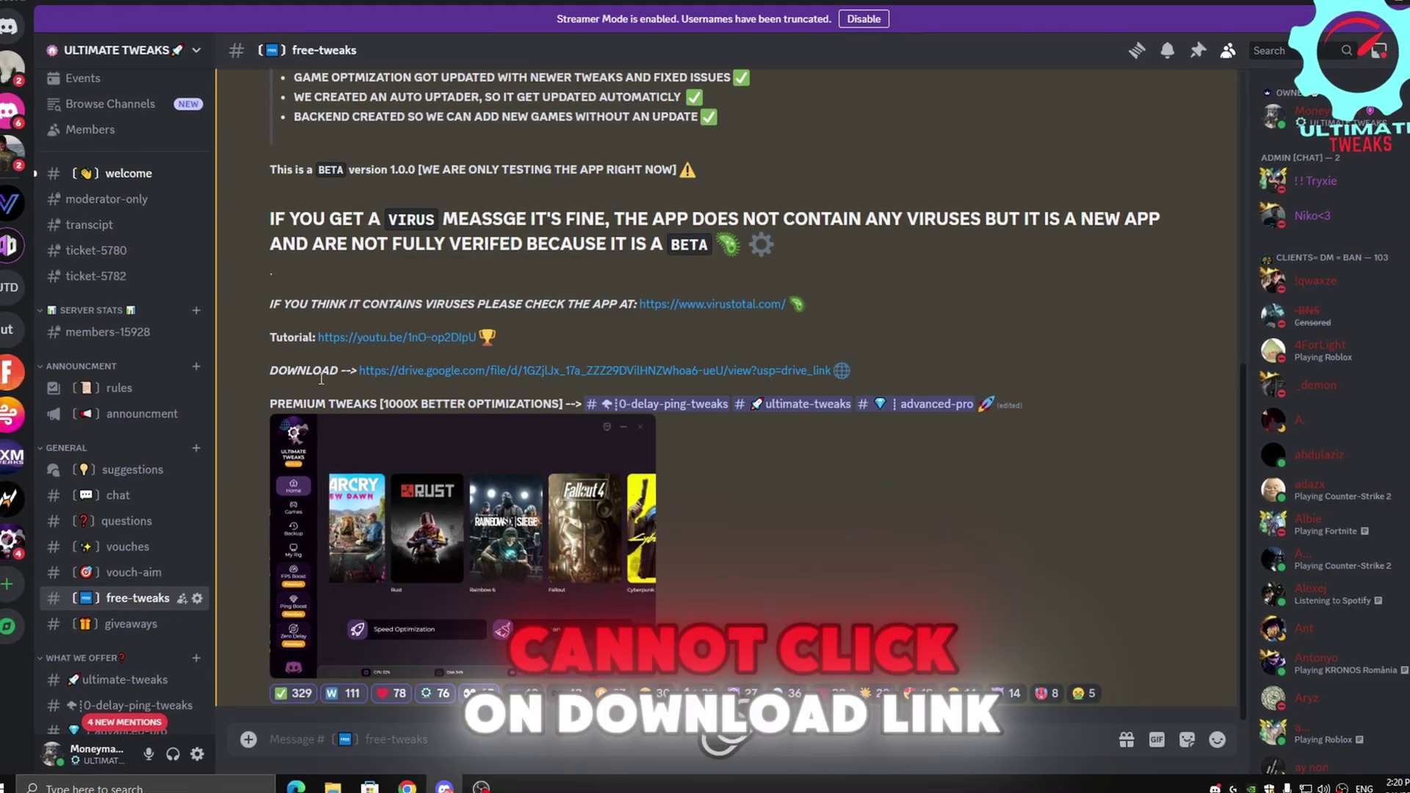
left_click(399, 371)
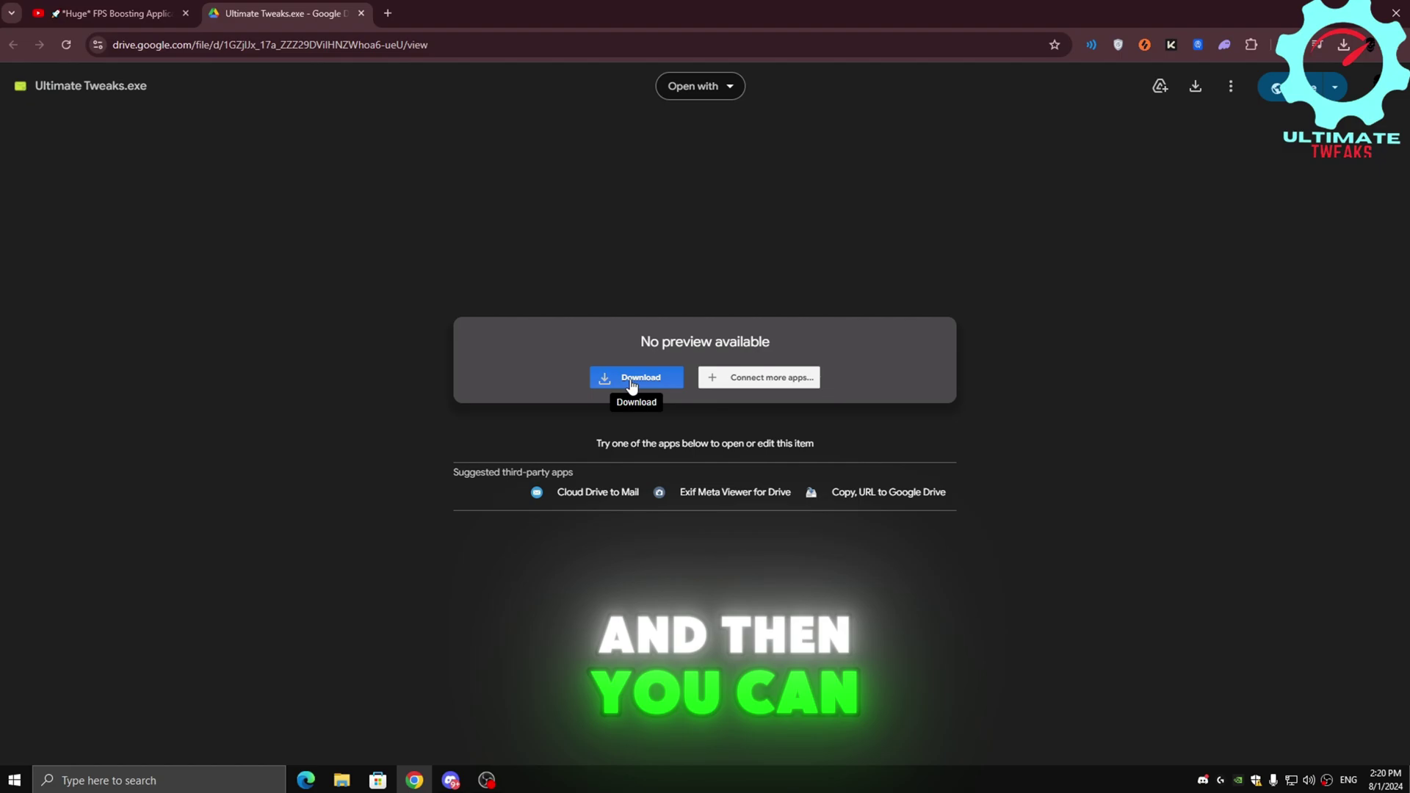
Step: Start downloading Ultimate Tweaks.exe (77M), reaching Drive's can't-scan-for-viruses warning
left_click(631, 380)
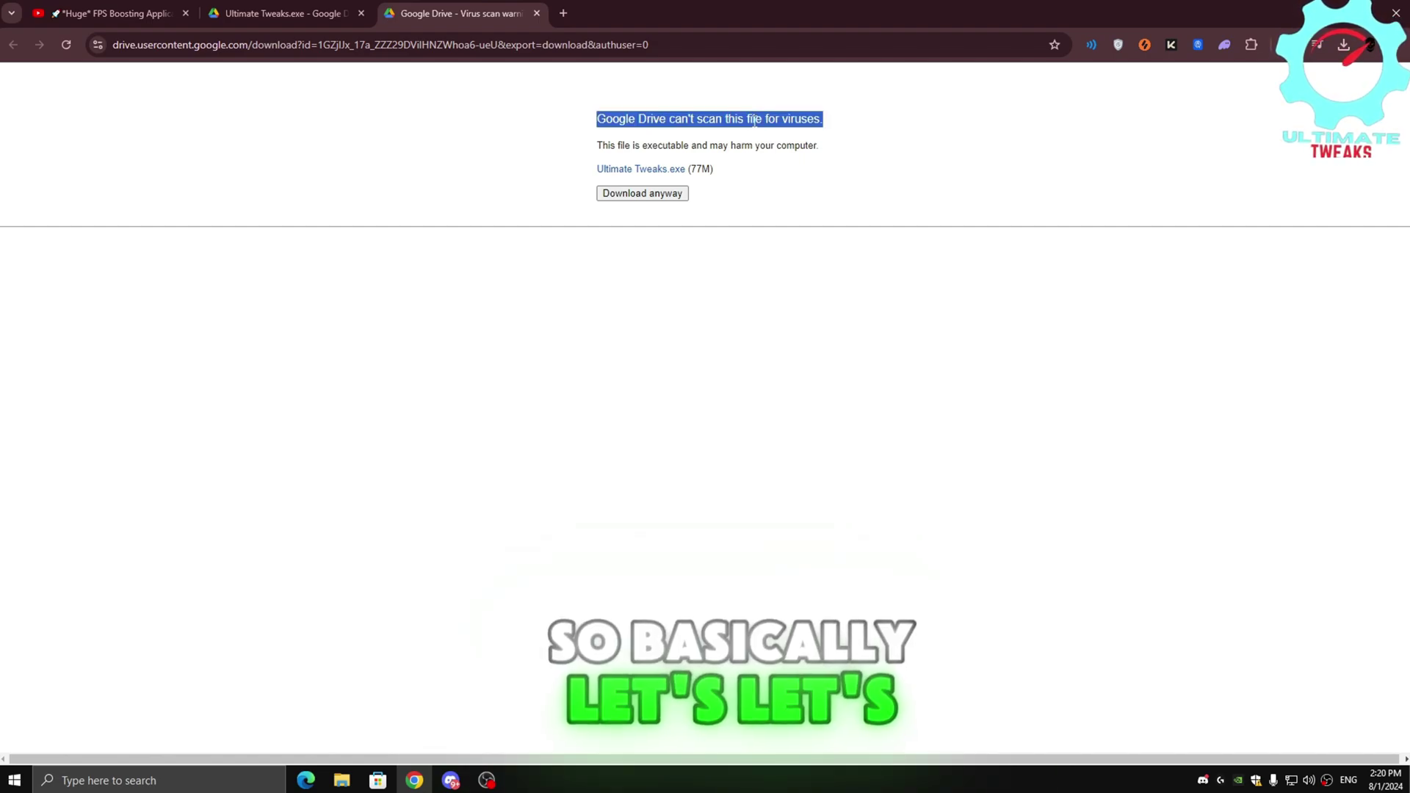
Step: Search Google for the warning text and read the 'too large to scan' answer, then return
right_click(753, 121)
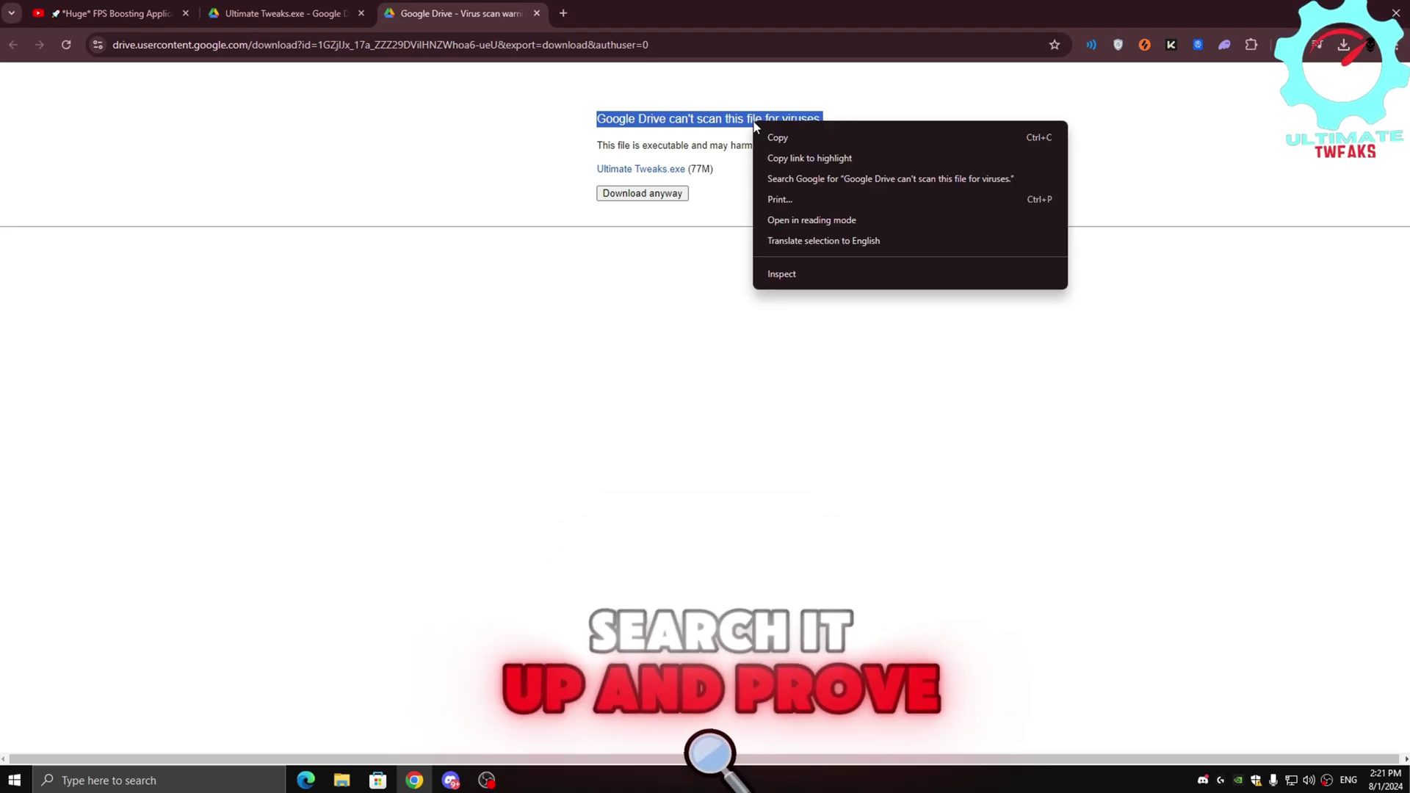
left_click(802, 177)
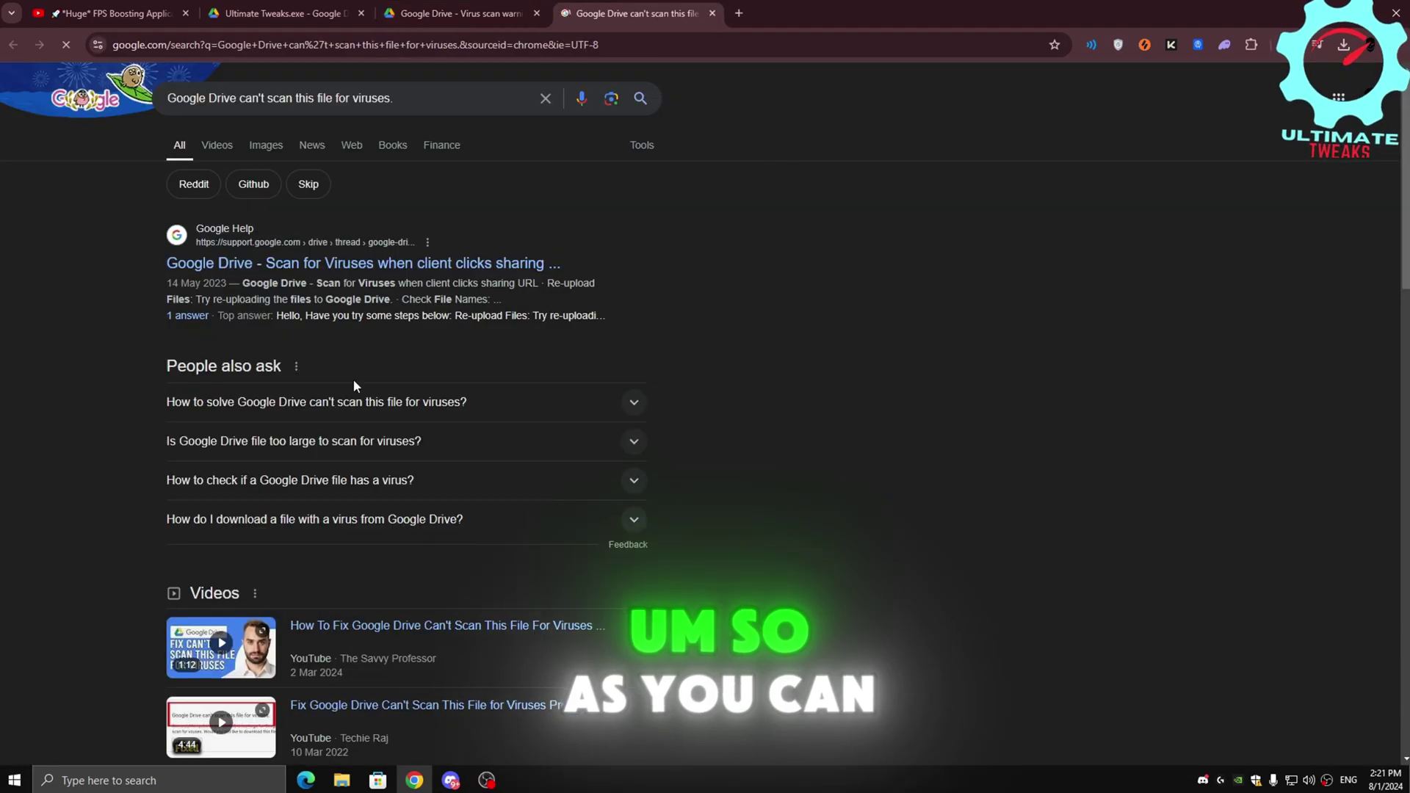
left_click(276, 442)
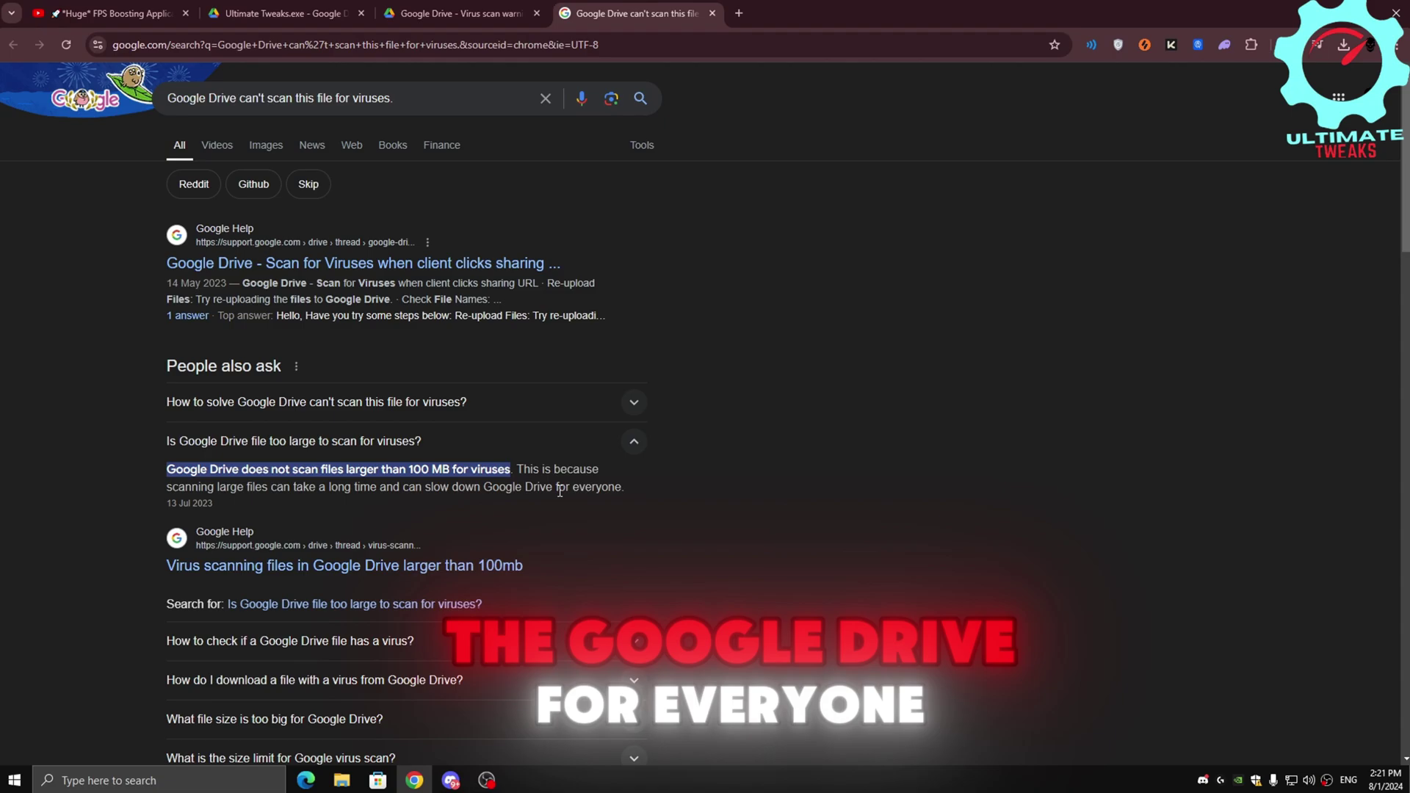
left_click(463, 13)
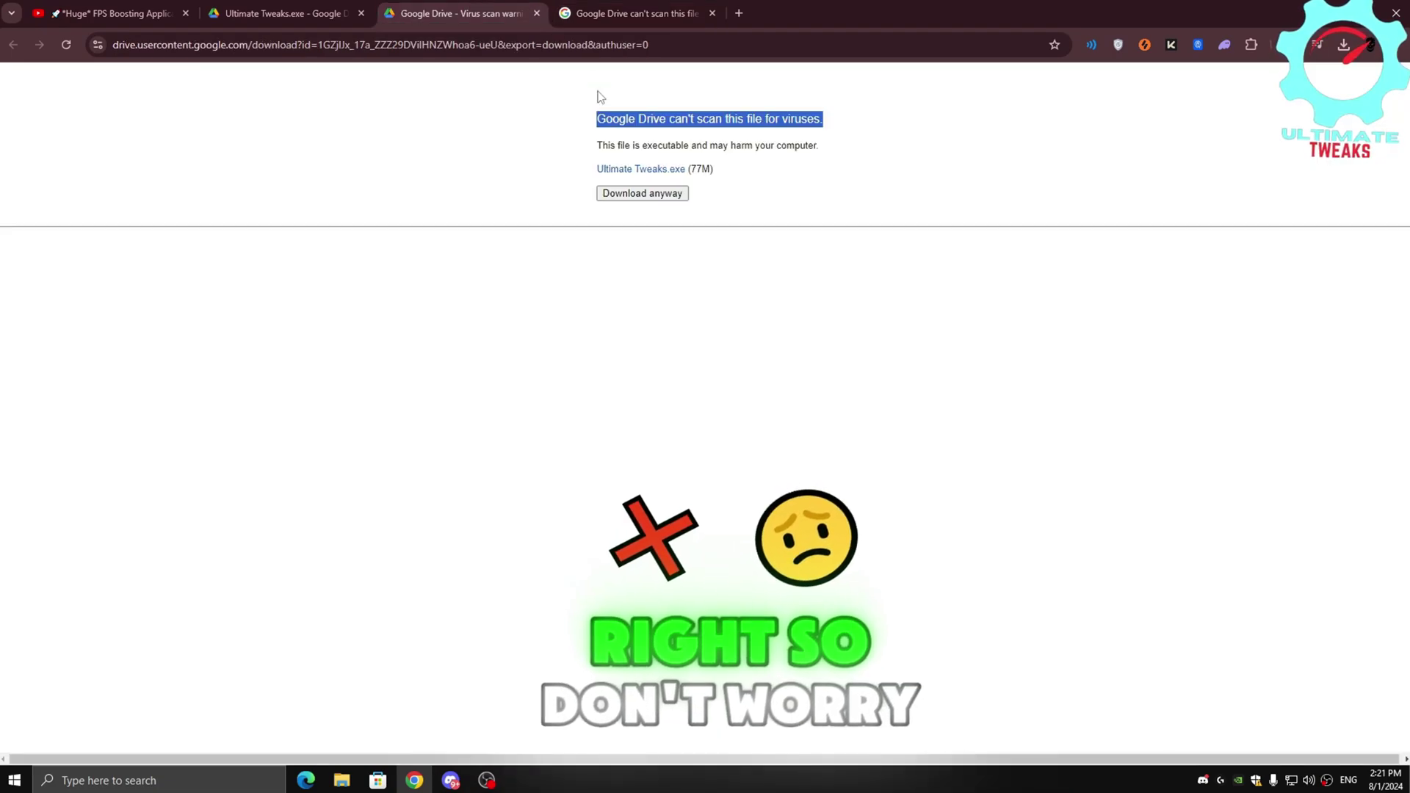
left_click(459, 214)
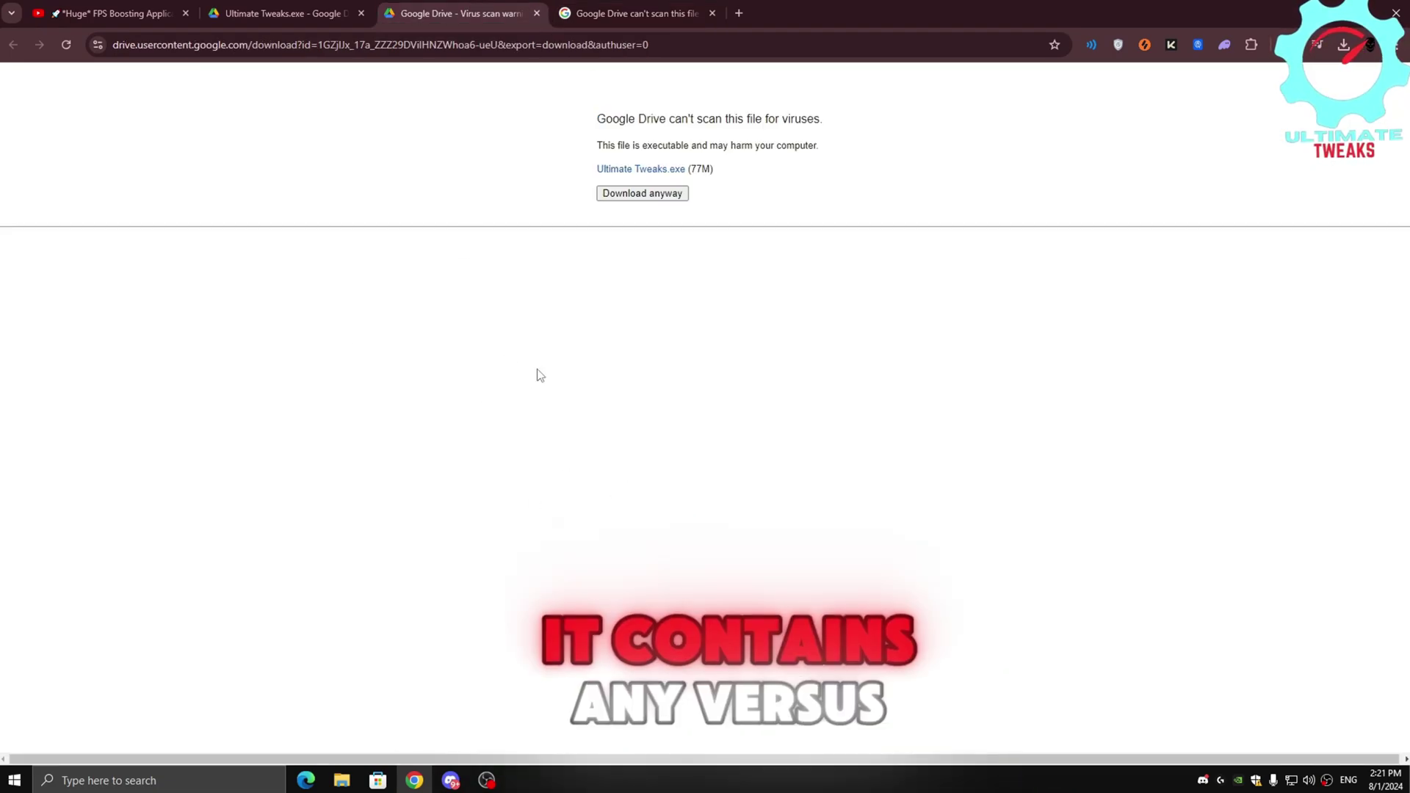
Step: Load virustotal.com in a new browser tab
left_click(738, 13)
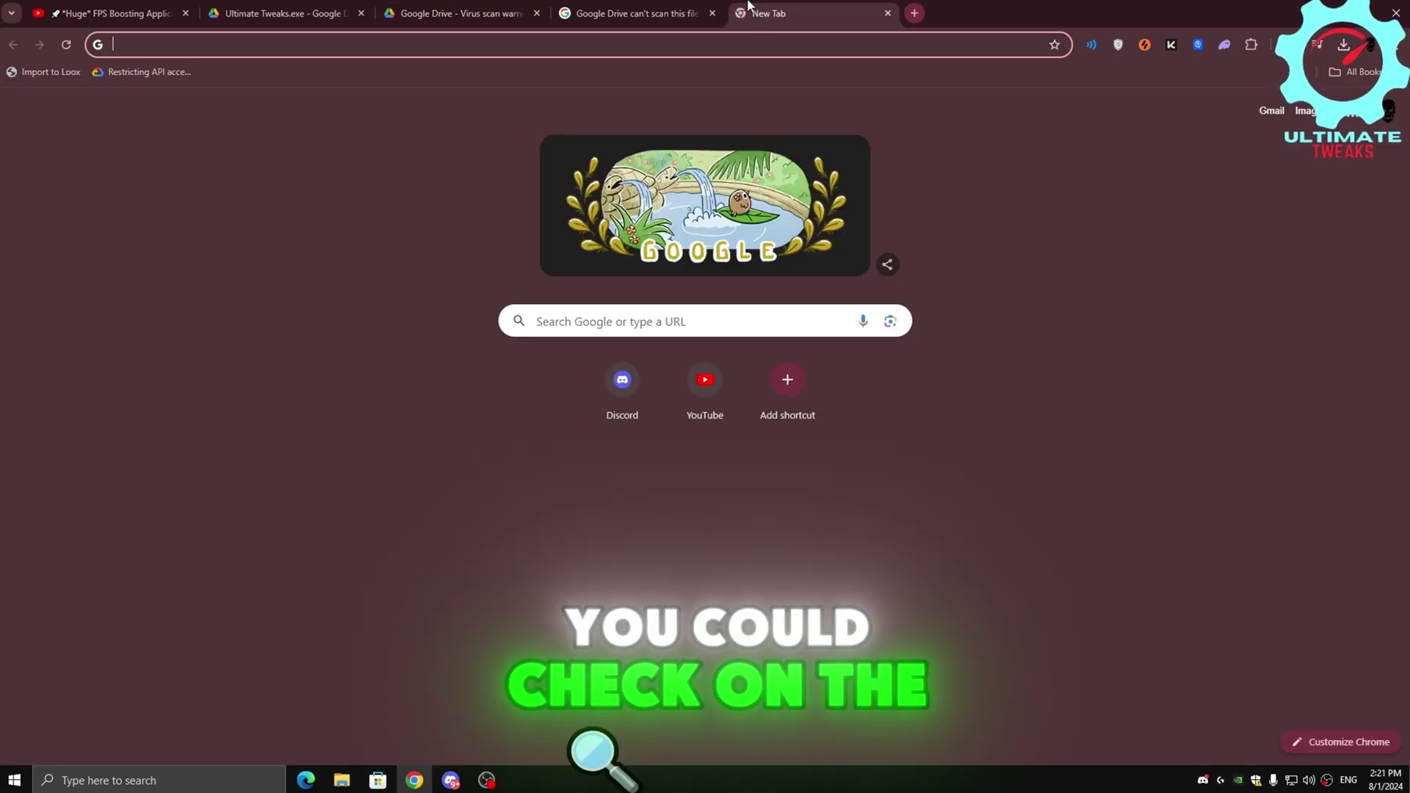
type("virus")
key("Return")
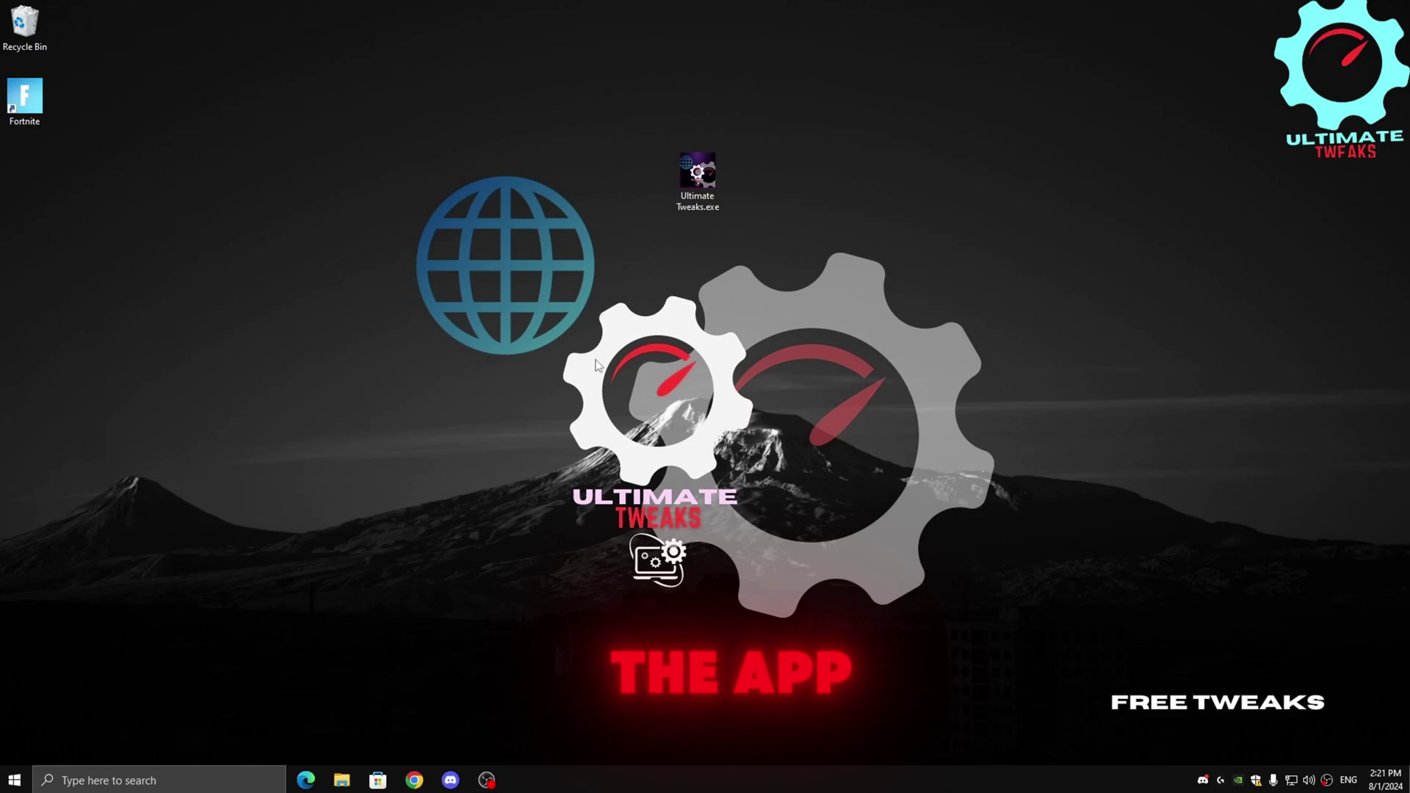
Step: Install Ultimate Tweaks.exe for the current user only and finish with Run Ultimate Tweaks checked
double_click(696, 170)
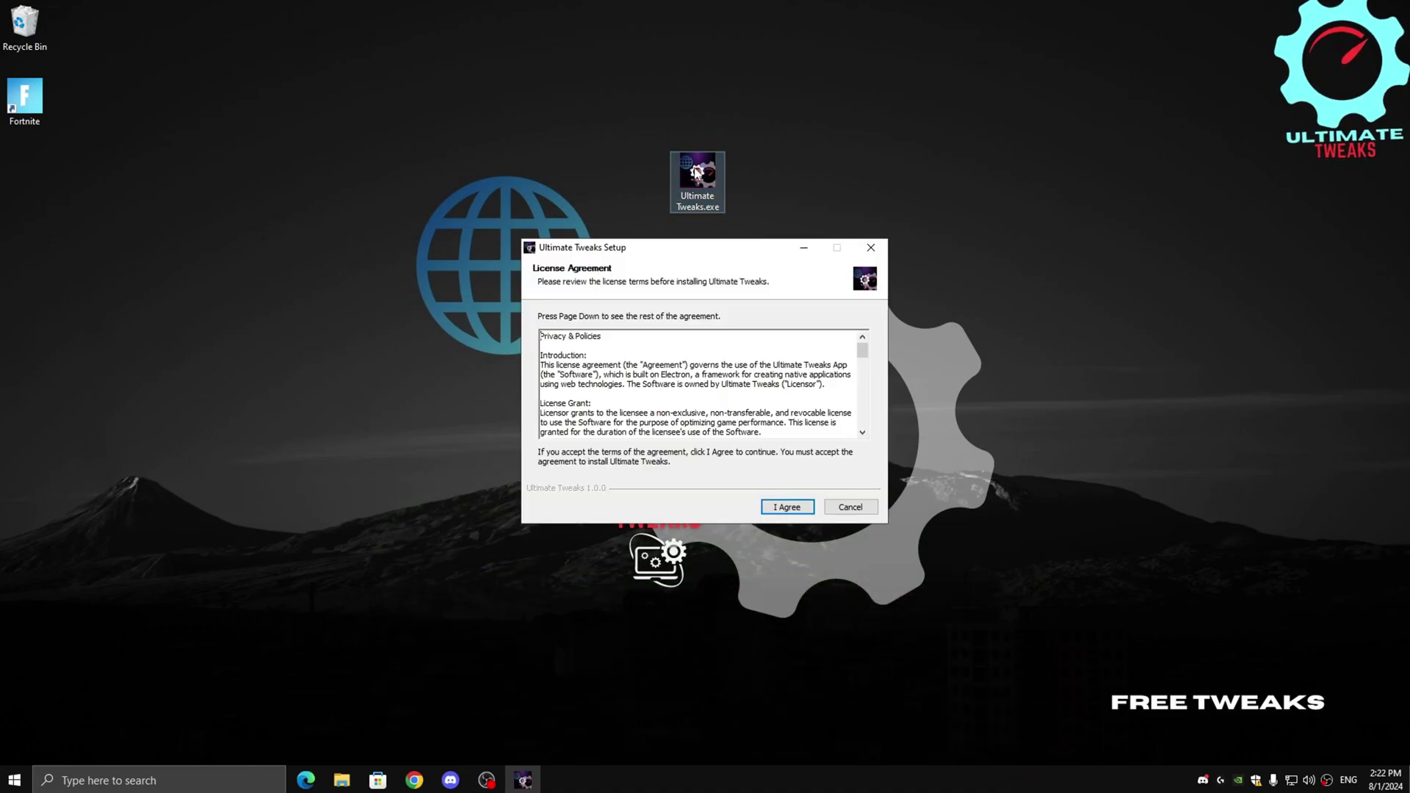
left_click(778, 510)
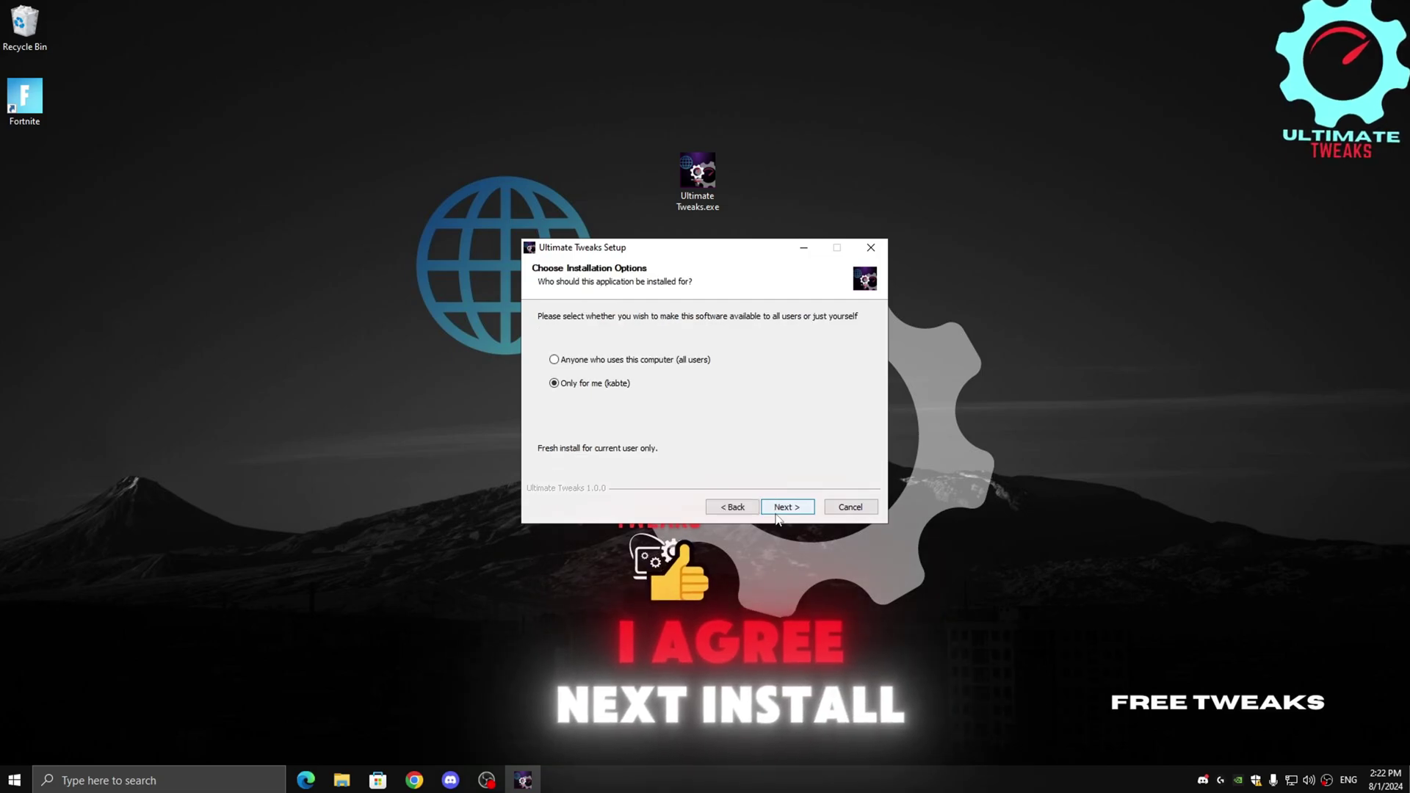
left_click(778, 510)
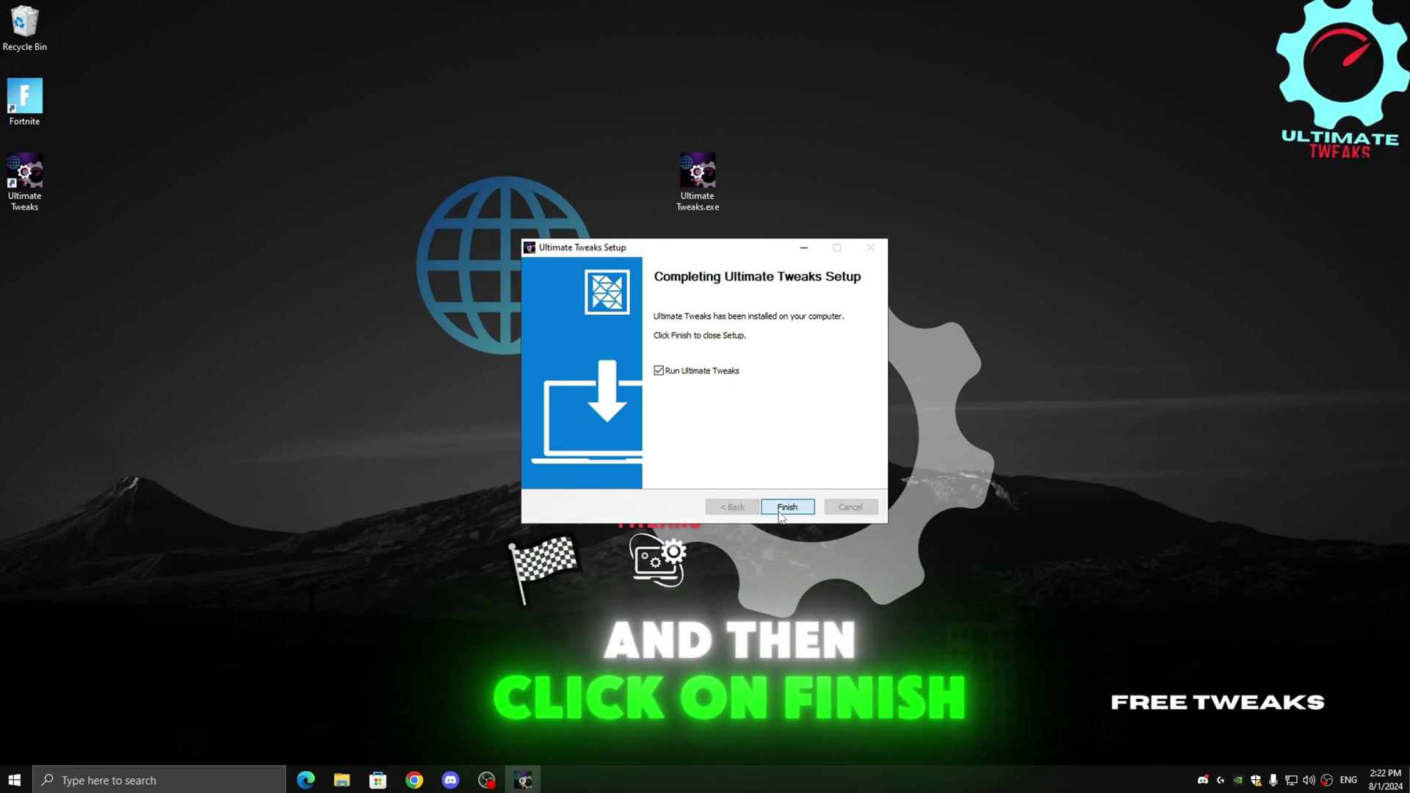
left_click(779, 511)
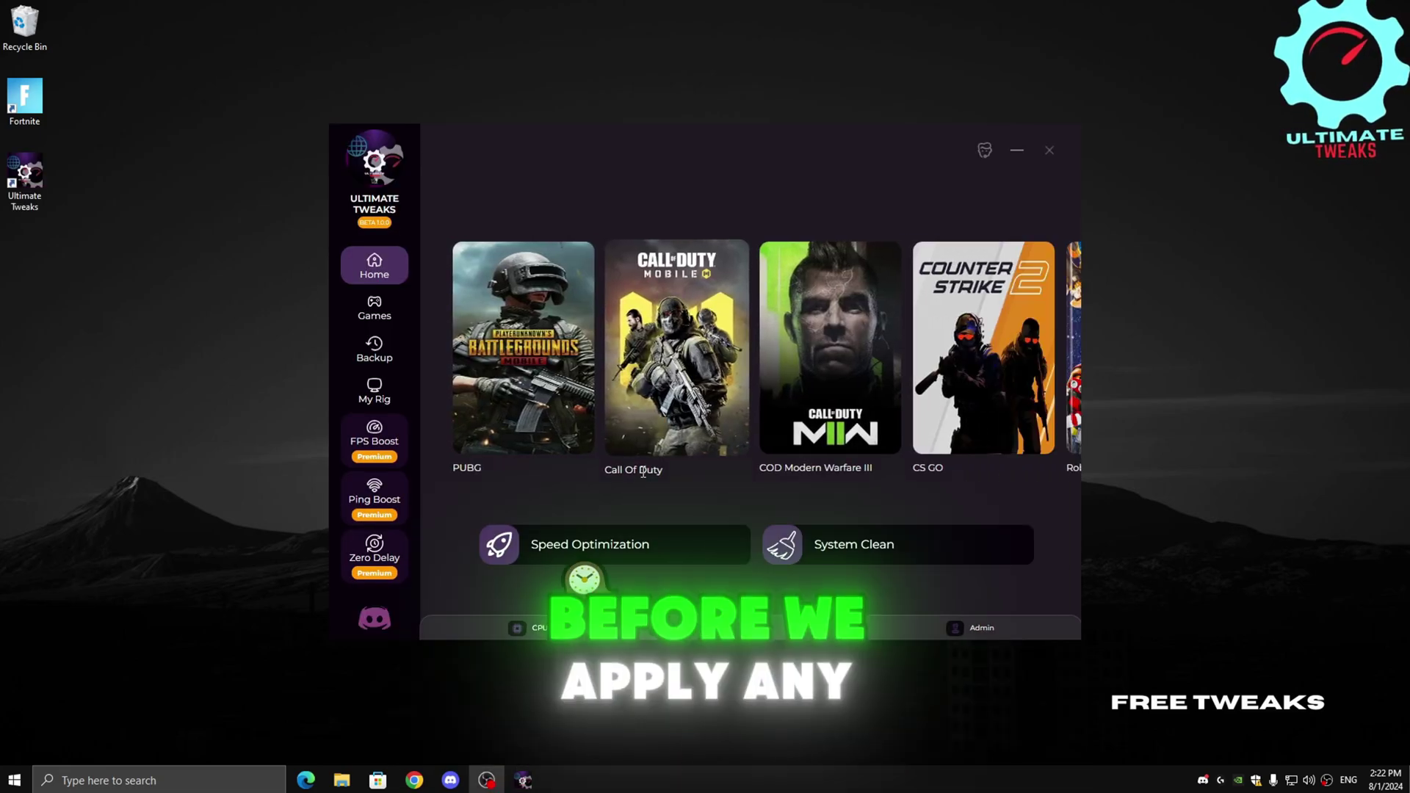
Step: From the Backup page, create a system restore point named 'before ultimate tweaks'
left_click_drag(643, 472, 577, 461)
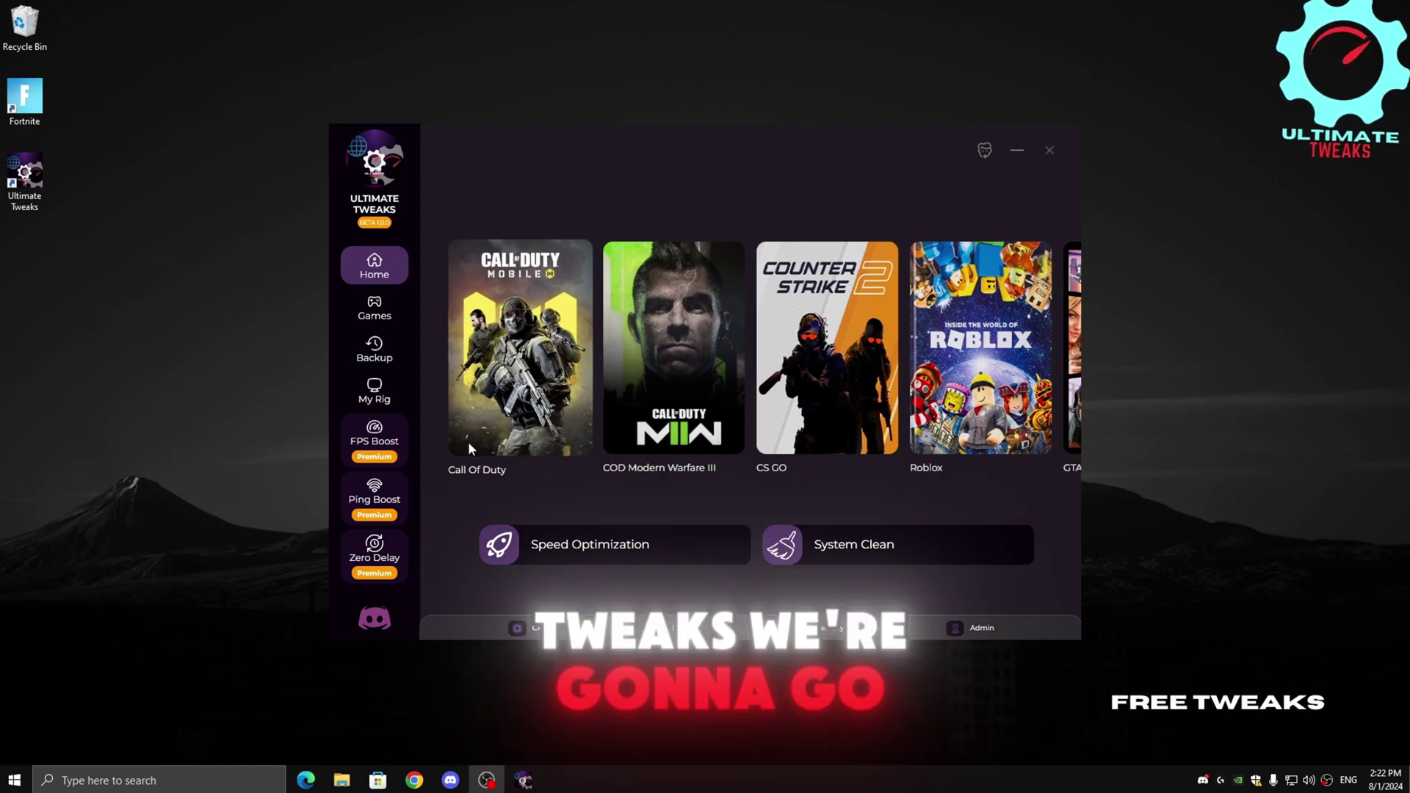
left_click(375, 351)
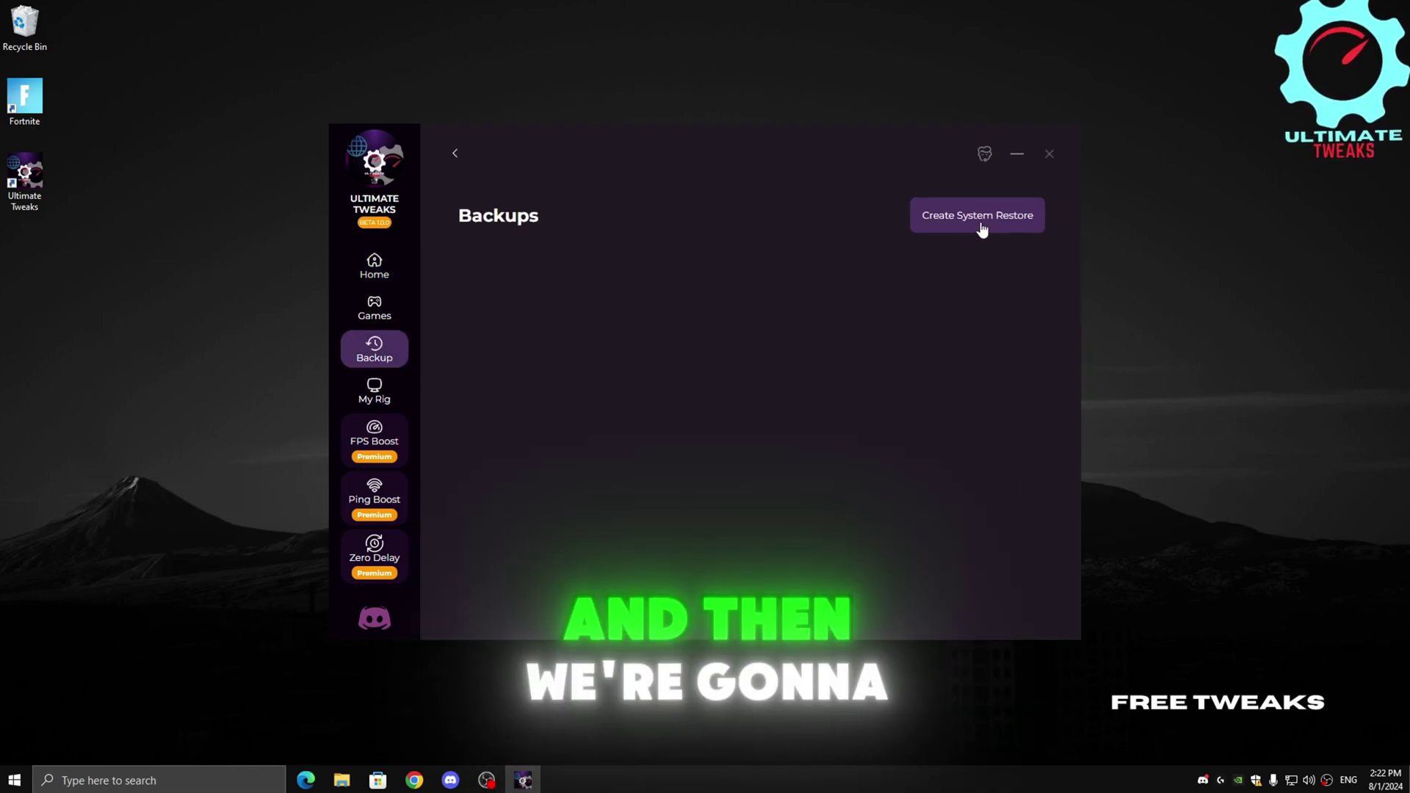
left_click(954, 230)
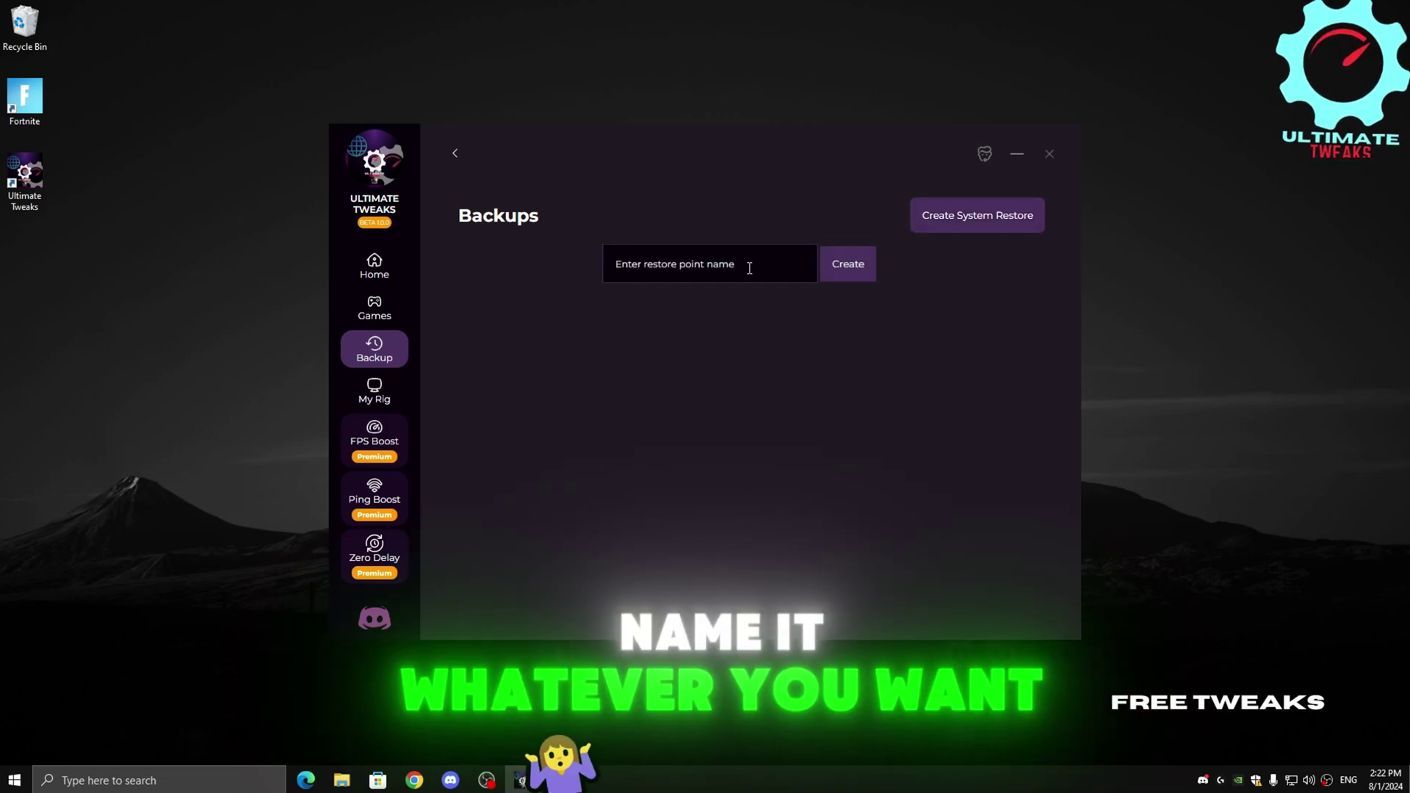
left_click(749, 268)
type("be")
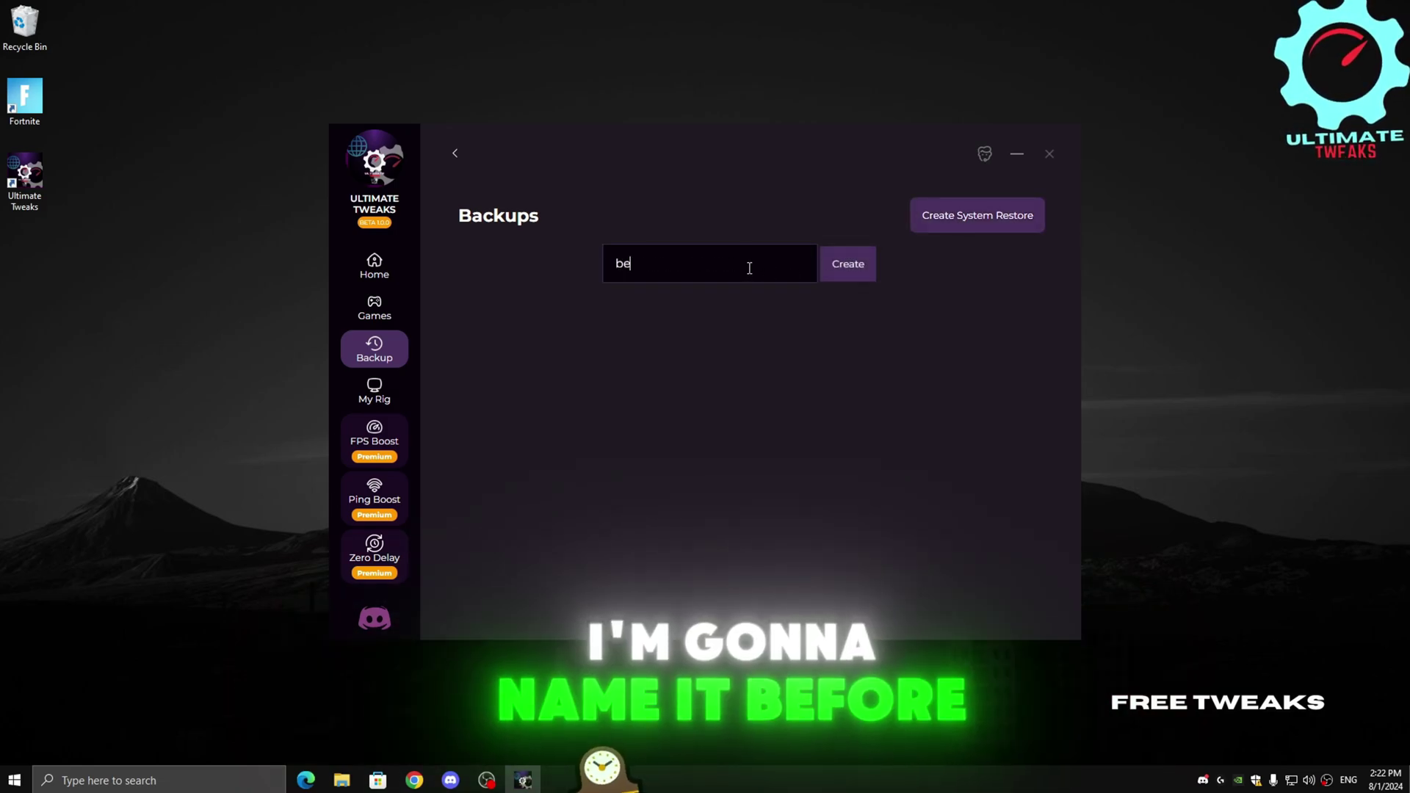
type("fore ultimat")
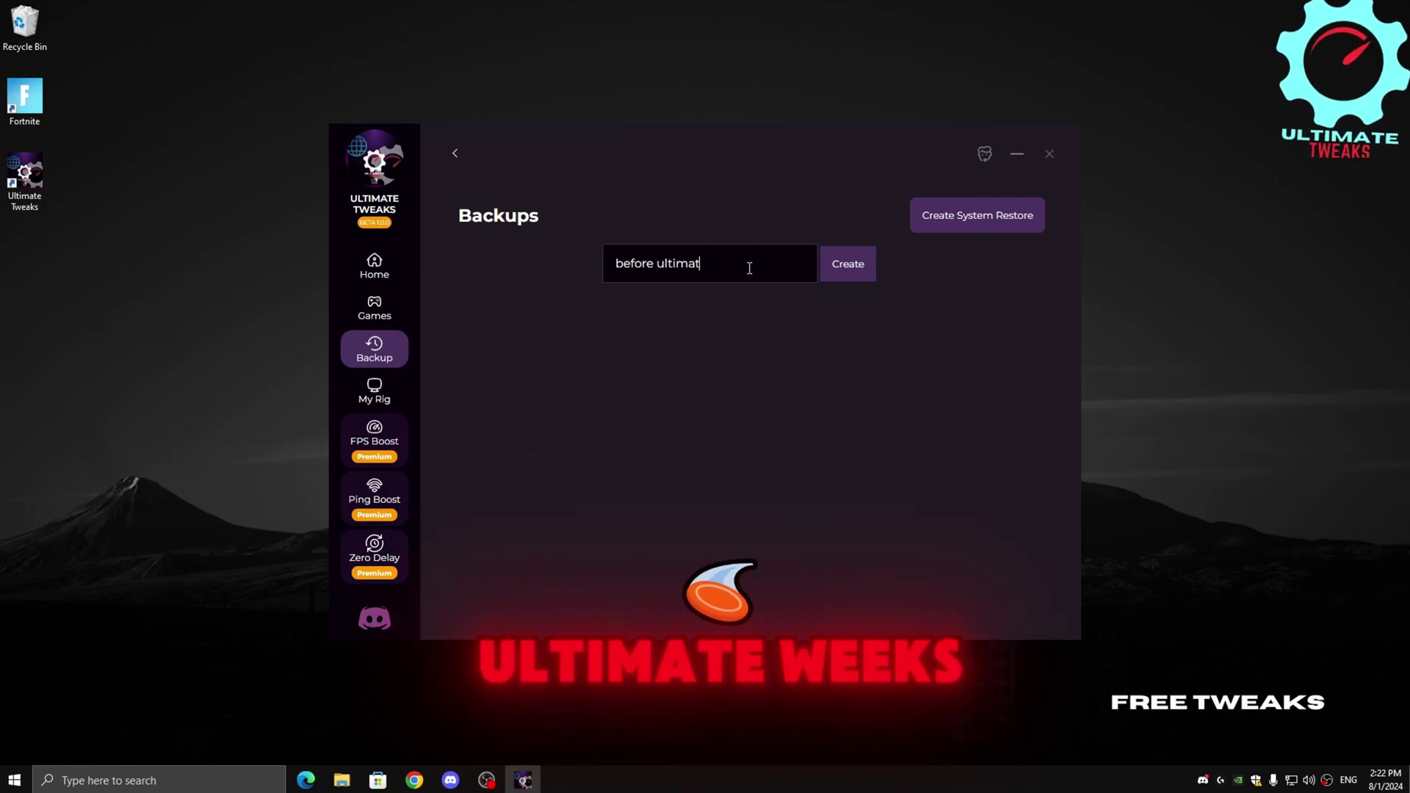
type("e tweaks")
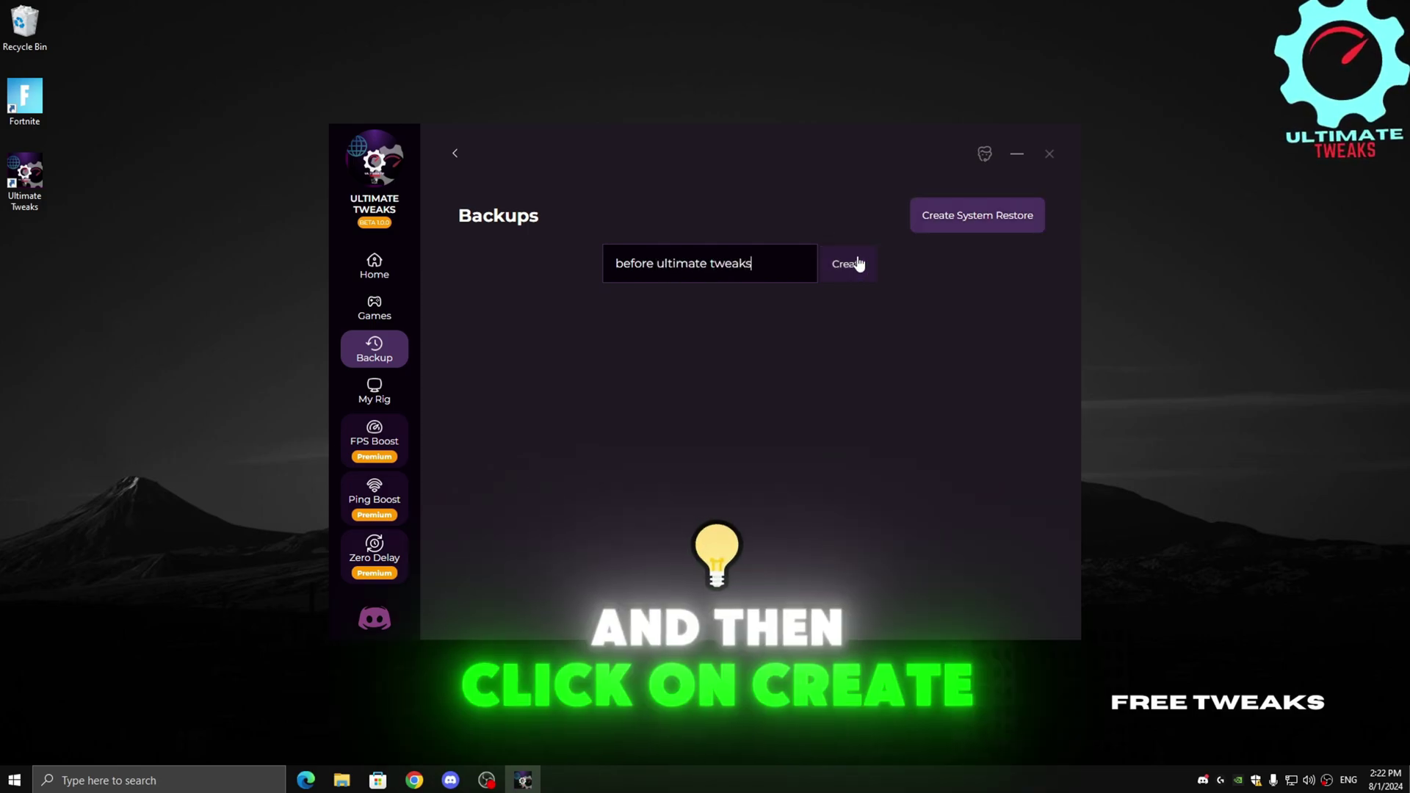
left_click(851, 270)
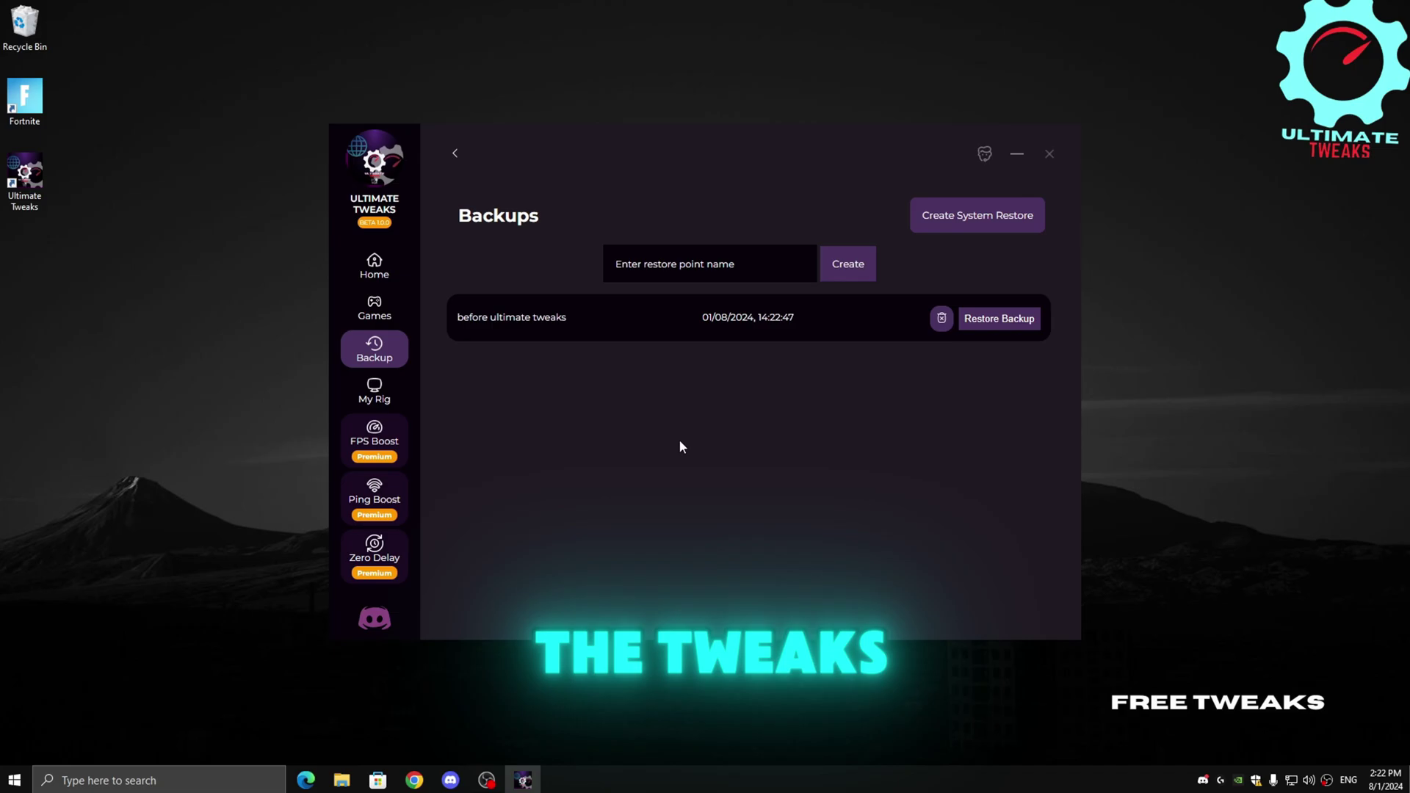
Step: From Home, run Speed Optimization and then System Clean until both finish
left_click(375, 267)
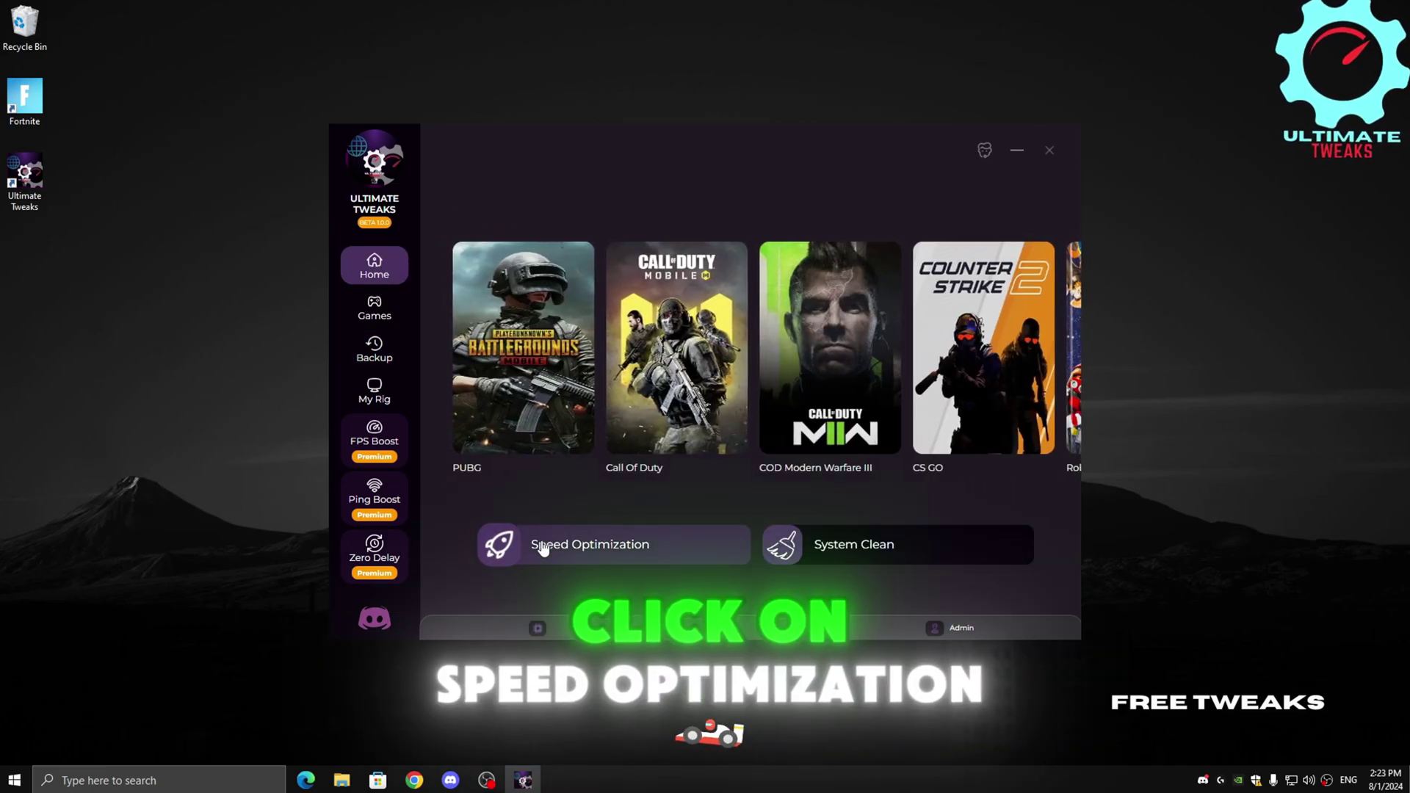
left_click(601, 544)
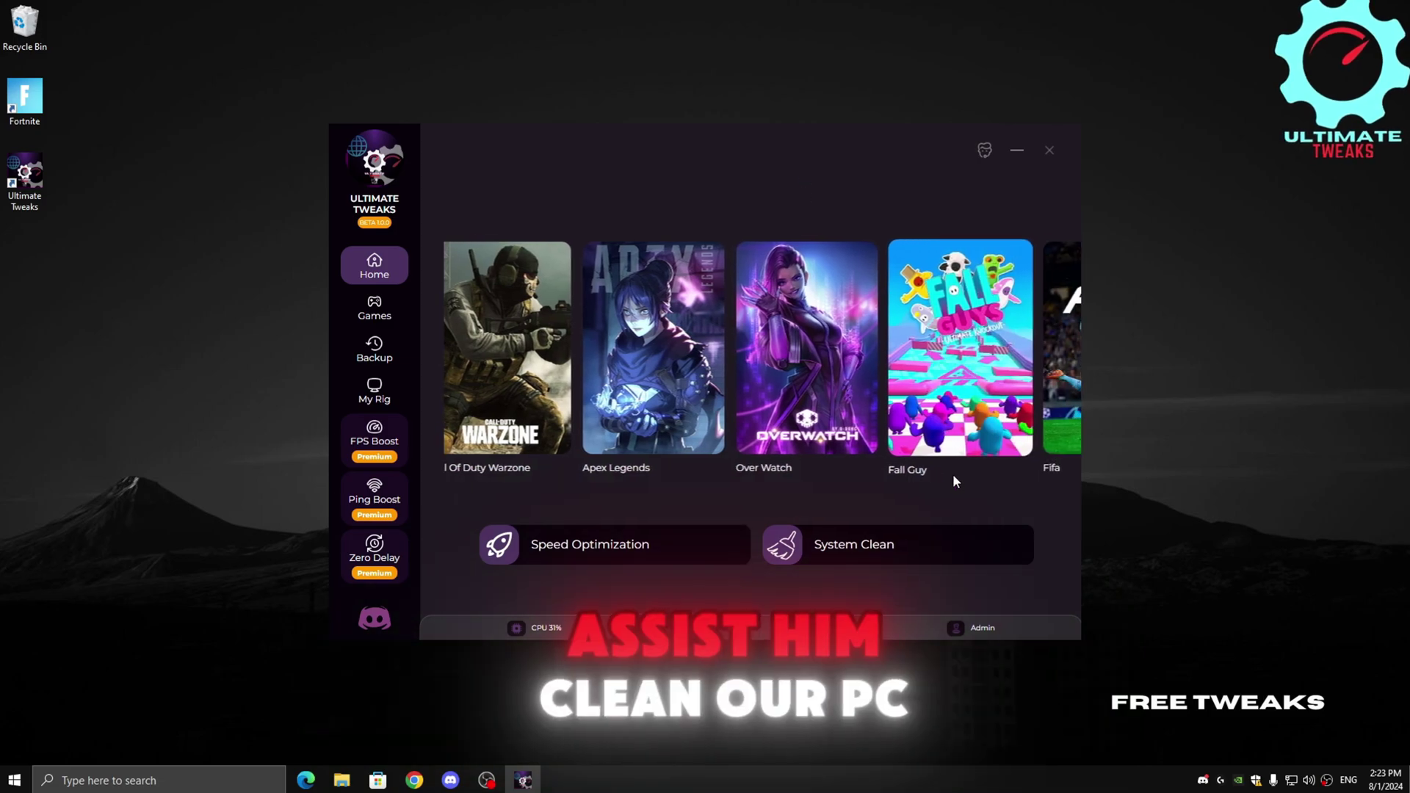
left_click(883, 542)
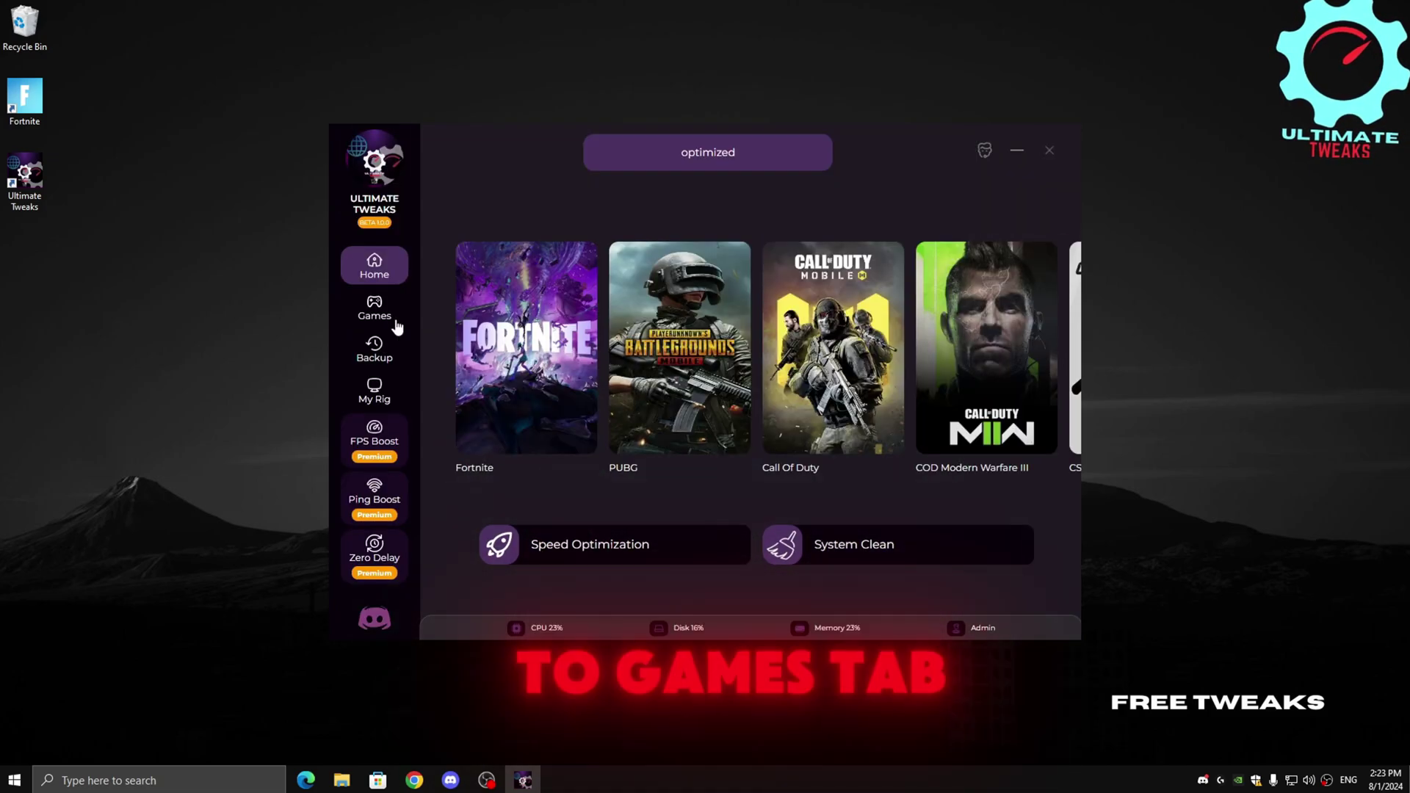
Step: Browse the Games grid and apply the game speed optimization to Valorant
left_click(376, 313)
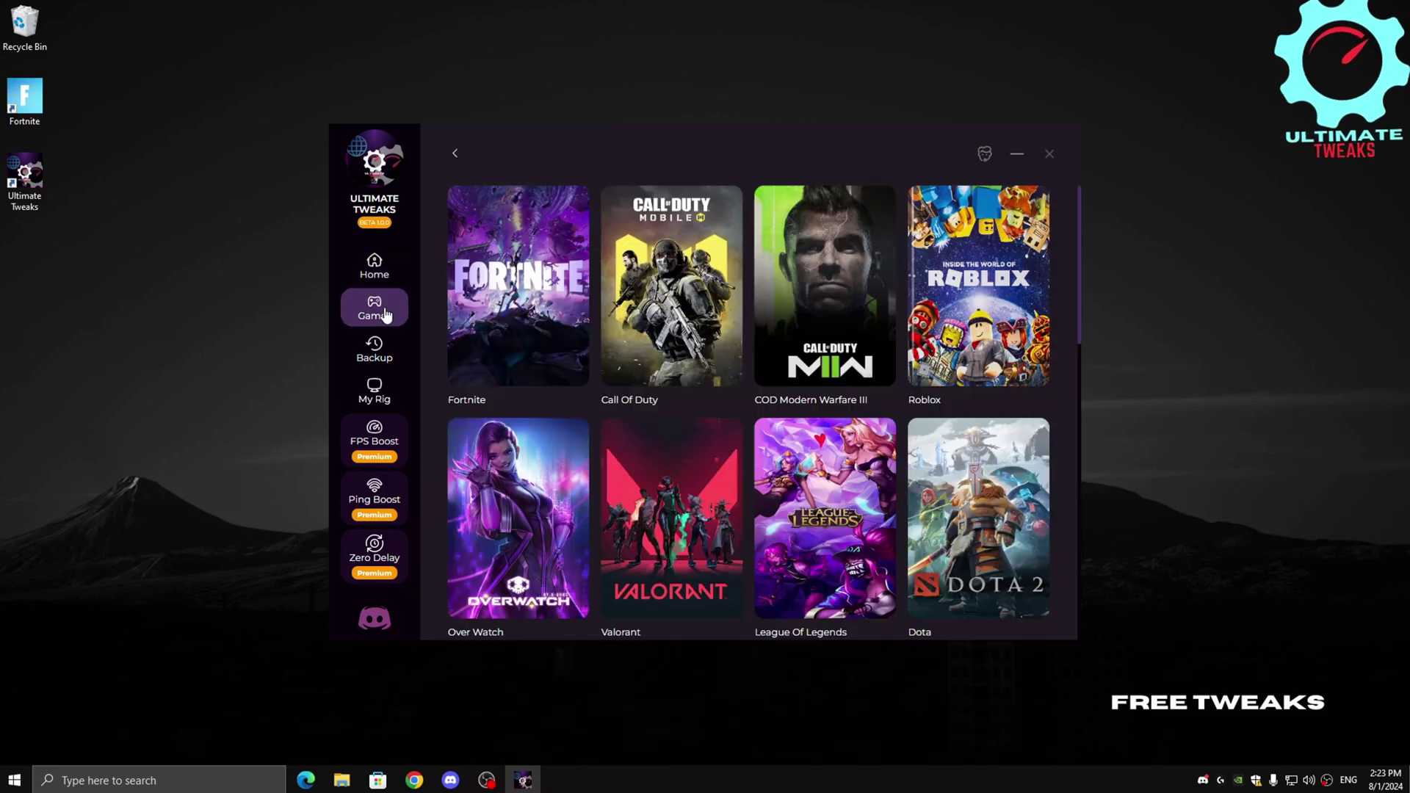
scroll(865, 309, "down", 5)
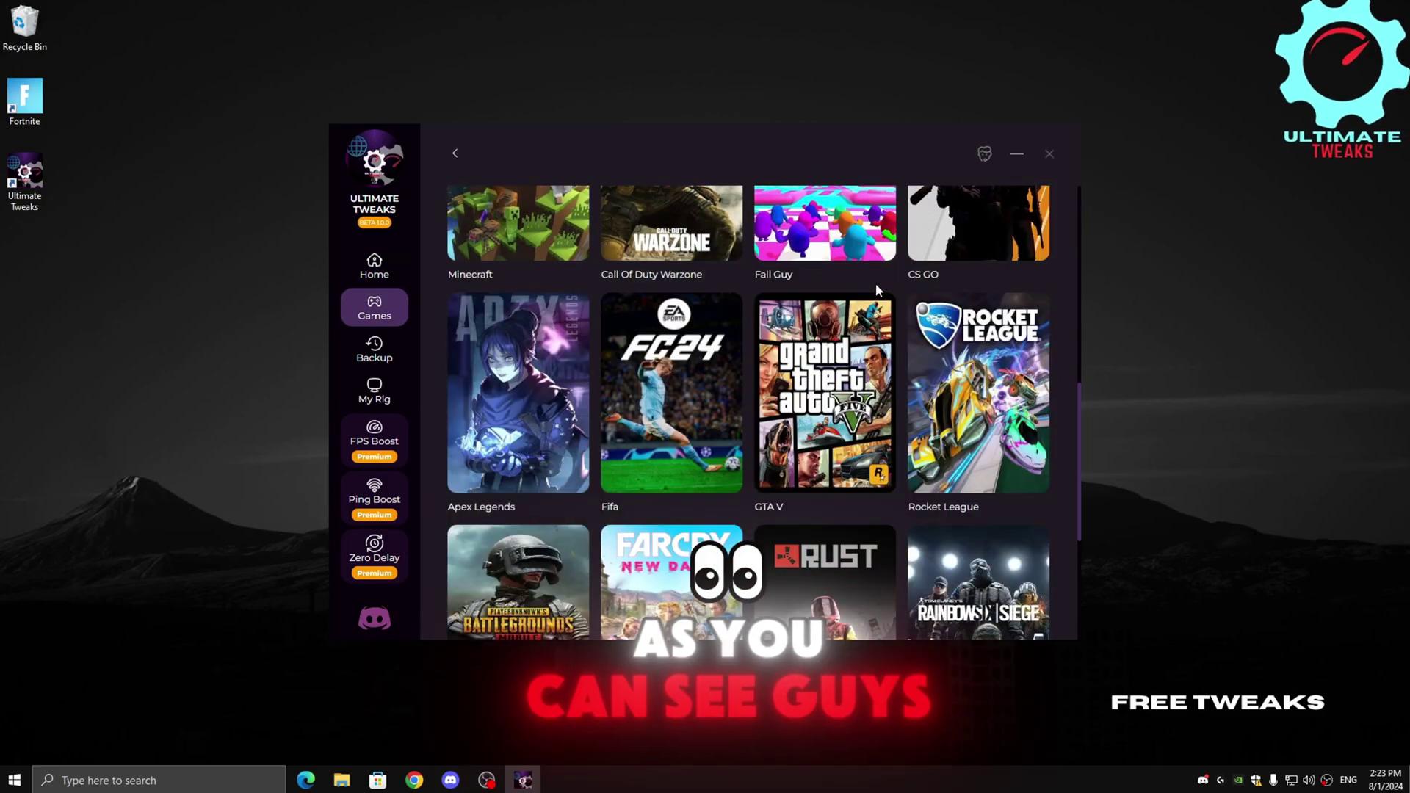
scroll(875, 286, "down", 3)
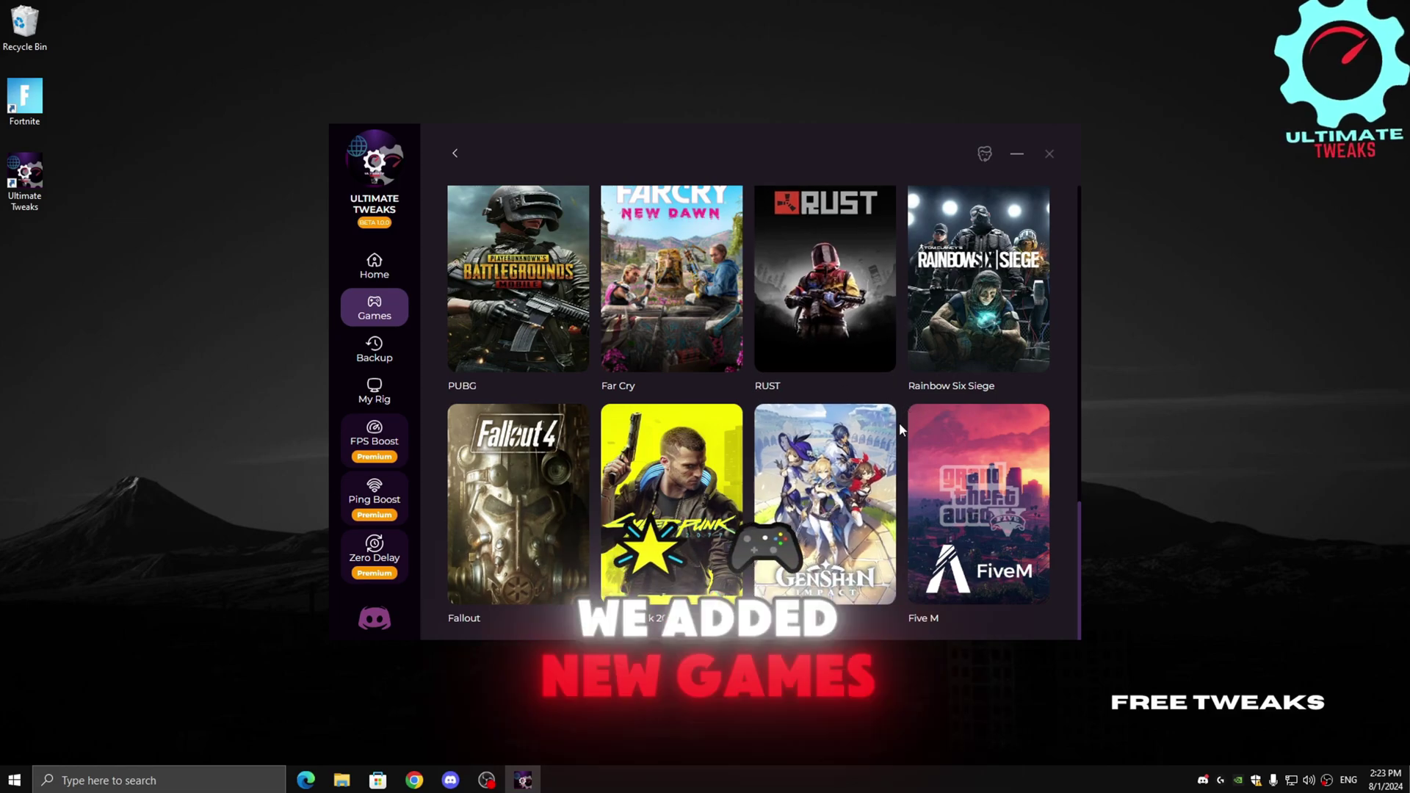
scroll(825, 496, "up", 3)
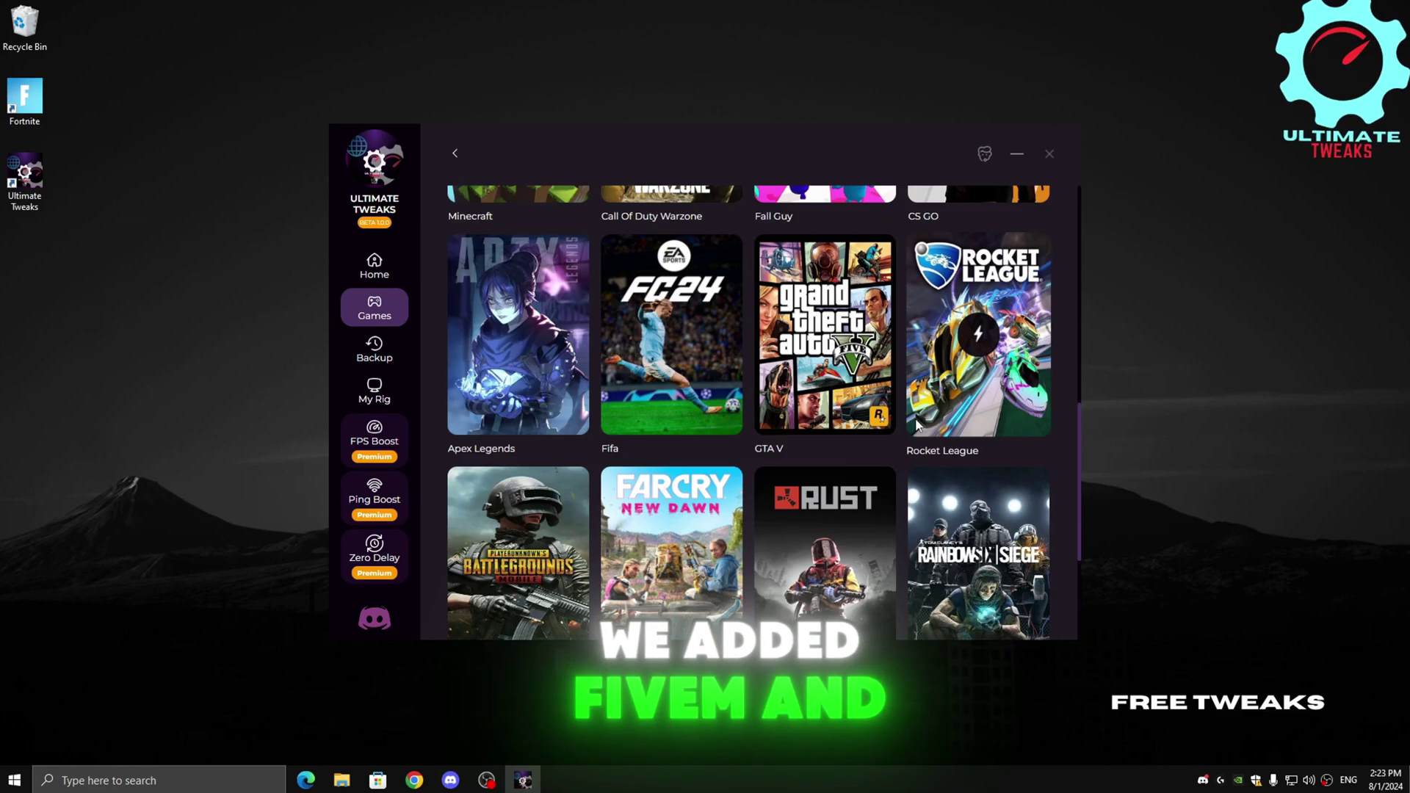
scroll(789, 413, "up", 3)
scroll(710, 411, "up", 1)
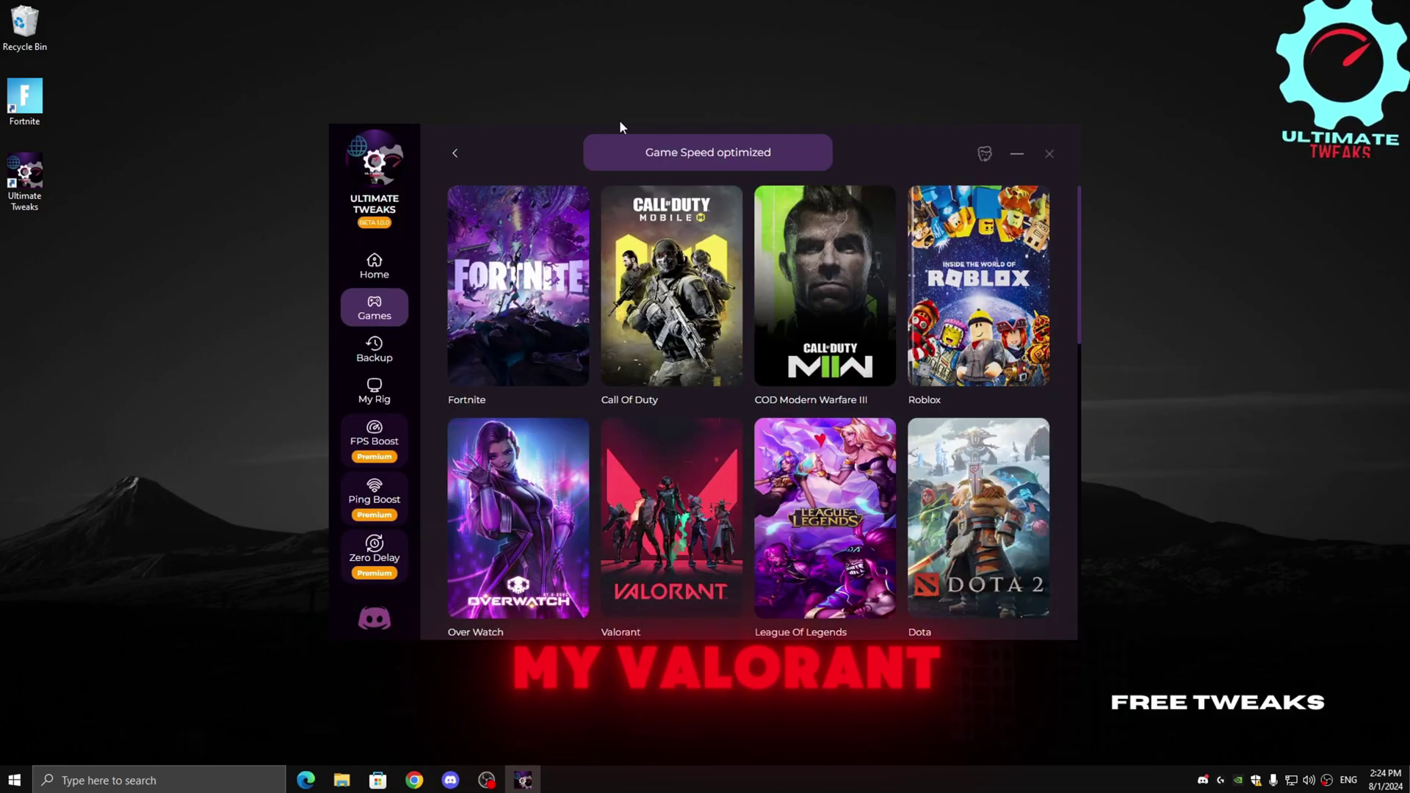
left_click(678, 528)
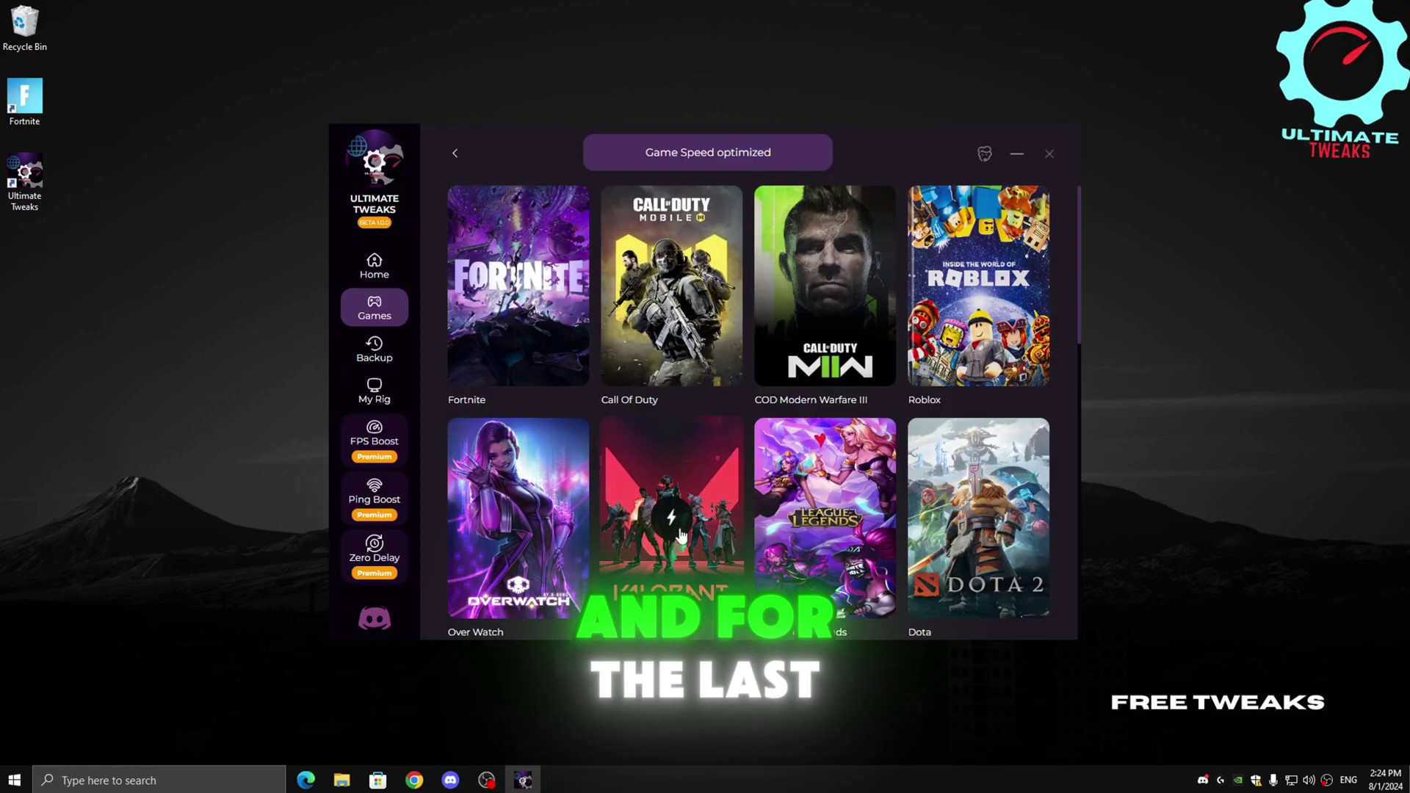
scroll(660, 512, "down", 4)
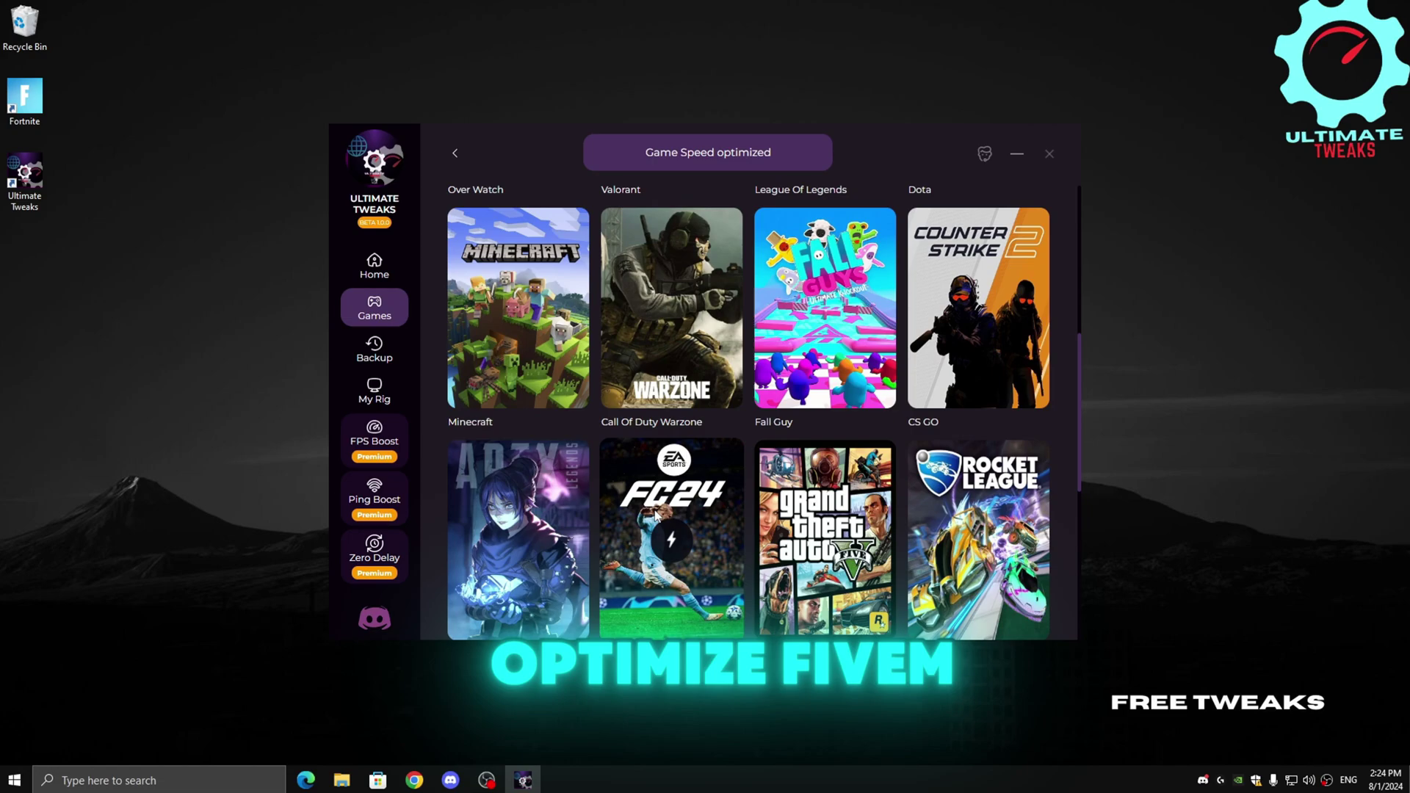
scroll(665, 504, "down", 4)
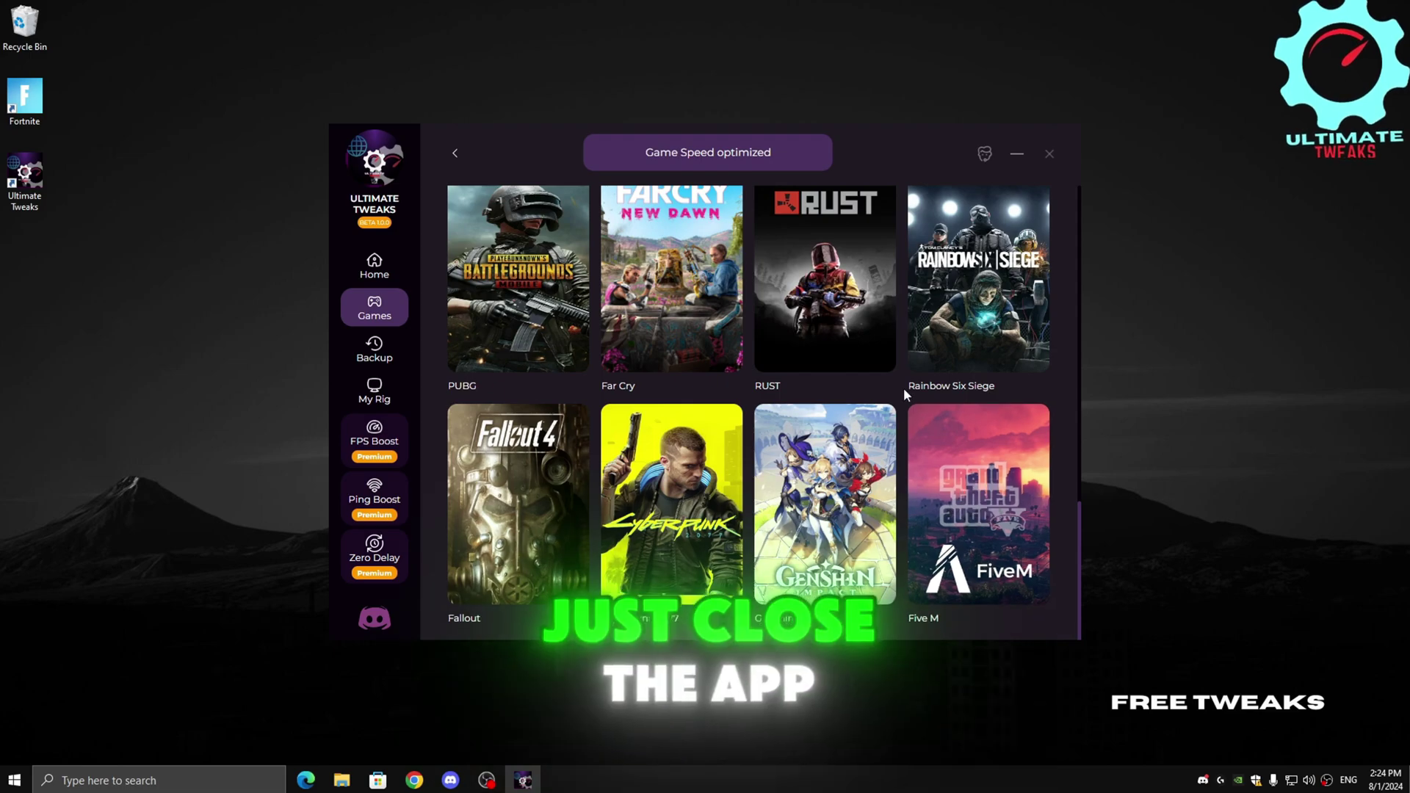
Step: Close the Ultimate Tweaks window, returning to the Windows desktop
left_click(1048, 155)
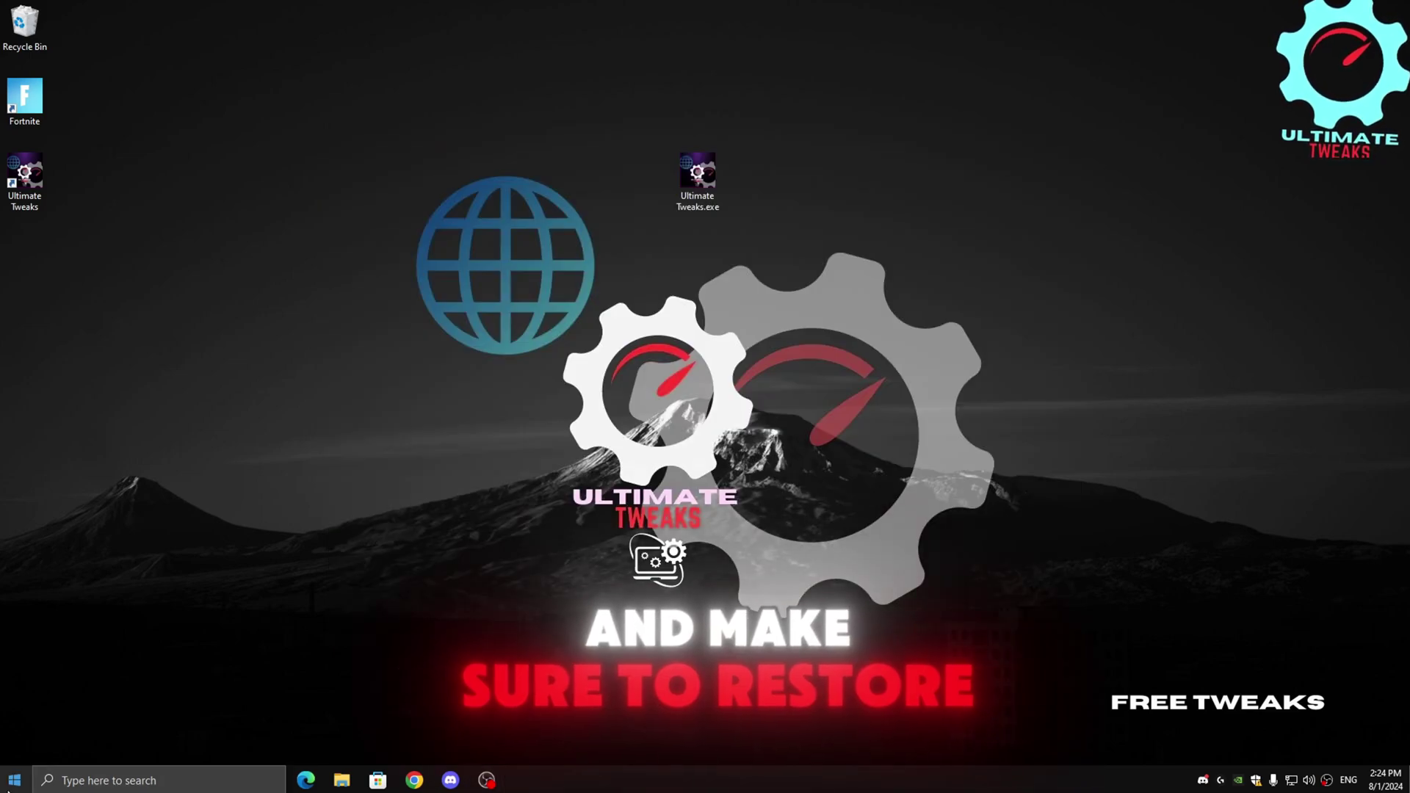